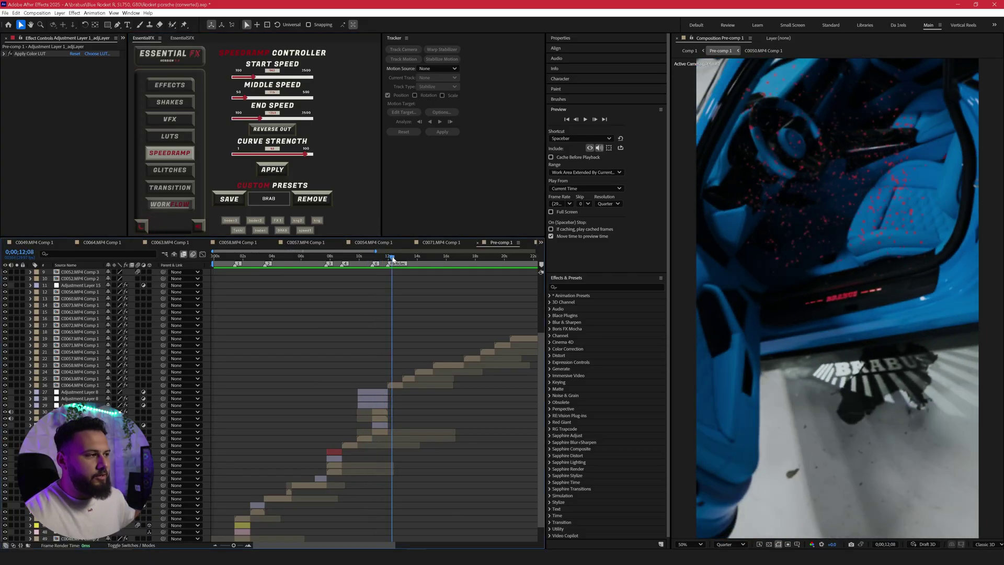
Scrub Pre-comp 1 back to about 0;00;10;14 and select Adjustment Layer 8
{"action": "left_click_drag", "start_coordinate": [393, 257], "coordinate": [364, 262]}
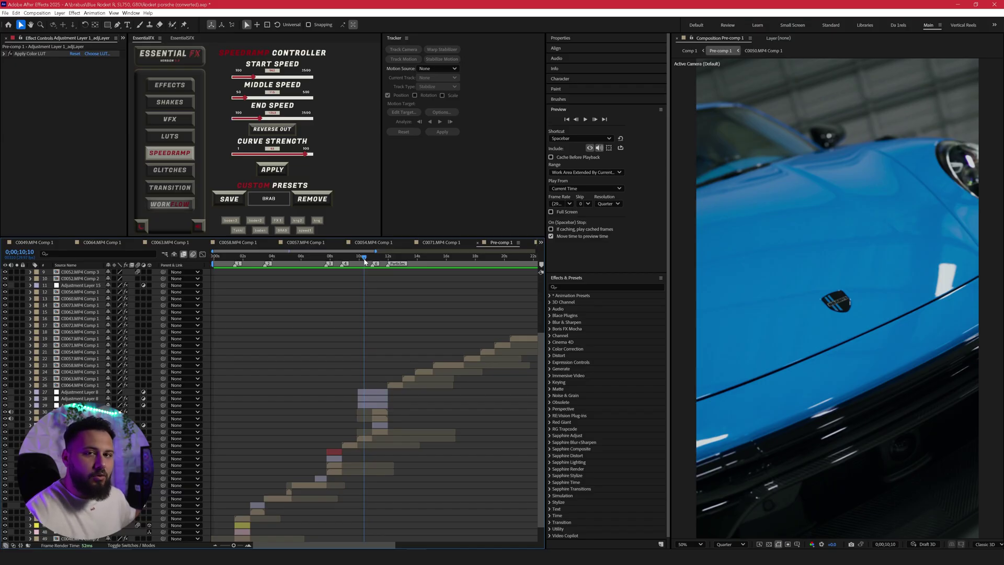
{"action": "left_click", "coordinate": [370, 399]}
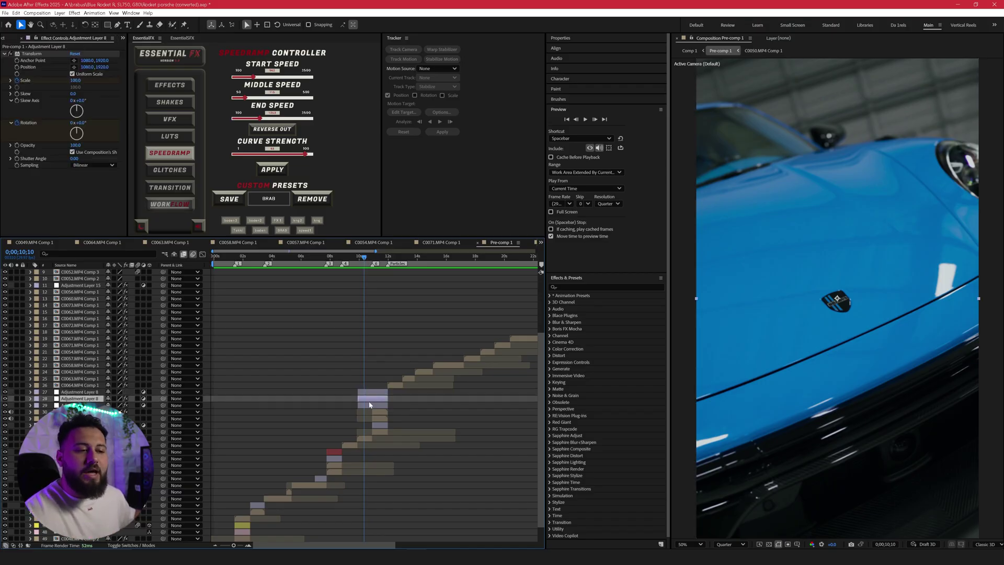
Inspect Adjustment Layers 8 and 14 and the C0044 comps, then select and right-click layers 27–35
{"action": "left_click", "coordinate": [369, 406]}
{"action": "left_click", "coordinate": [380, 418]}
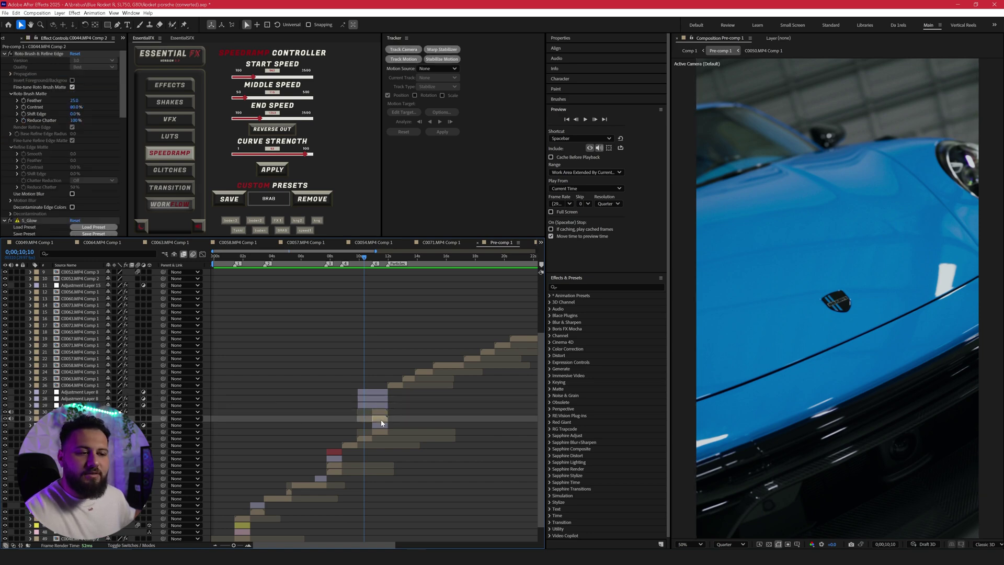
{"action": "left_click", "coordinate": [377, 426]}
{"action": "left_click", "coordinate": [367, 438]}
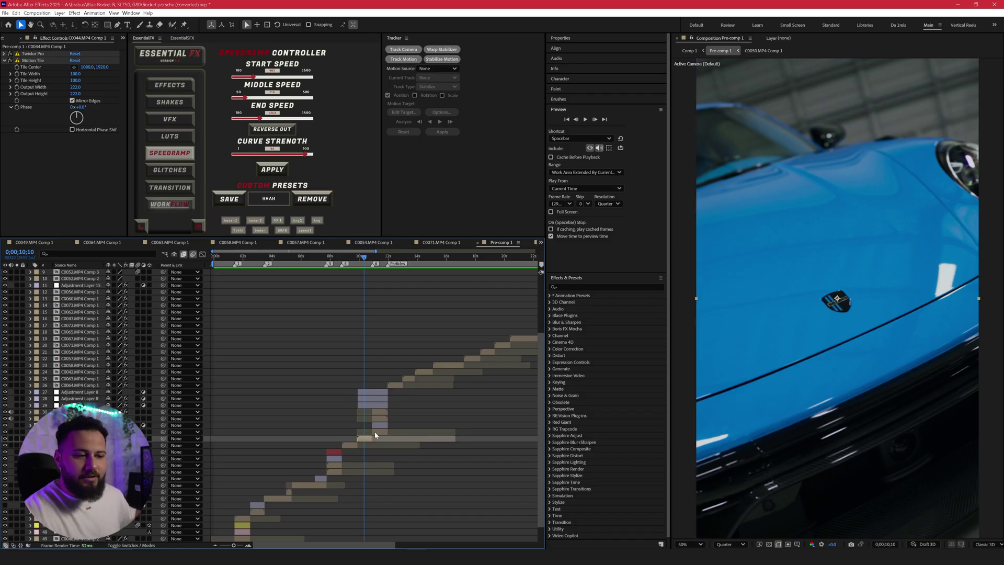
{"action": "left_click", "coordinate": [378, 395], "text": "shift"}
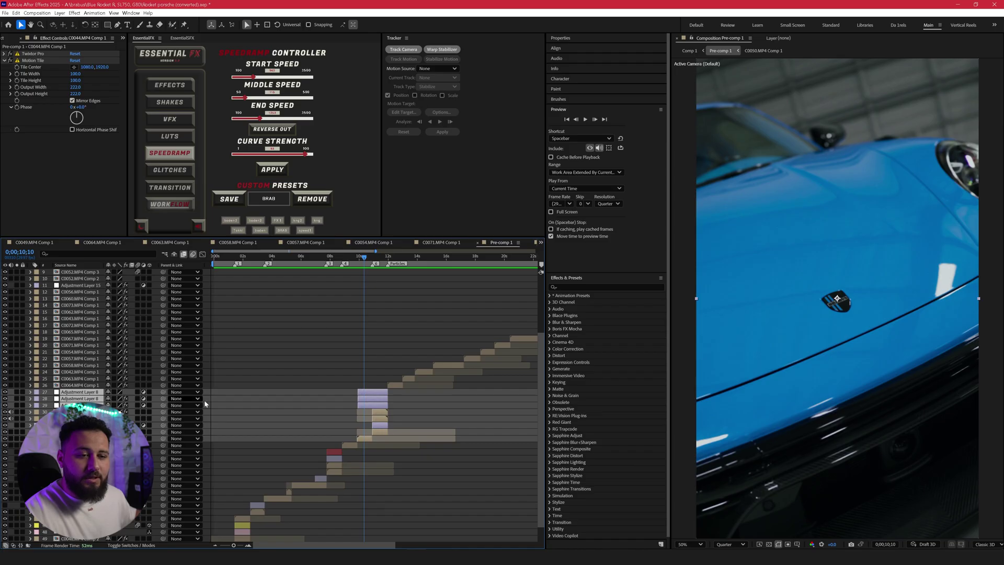
{"action": "right_click", "coordinate": [375, 399]}
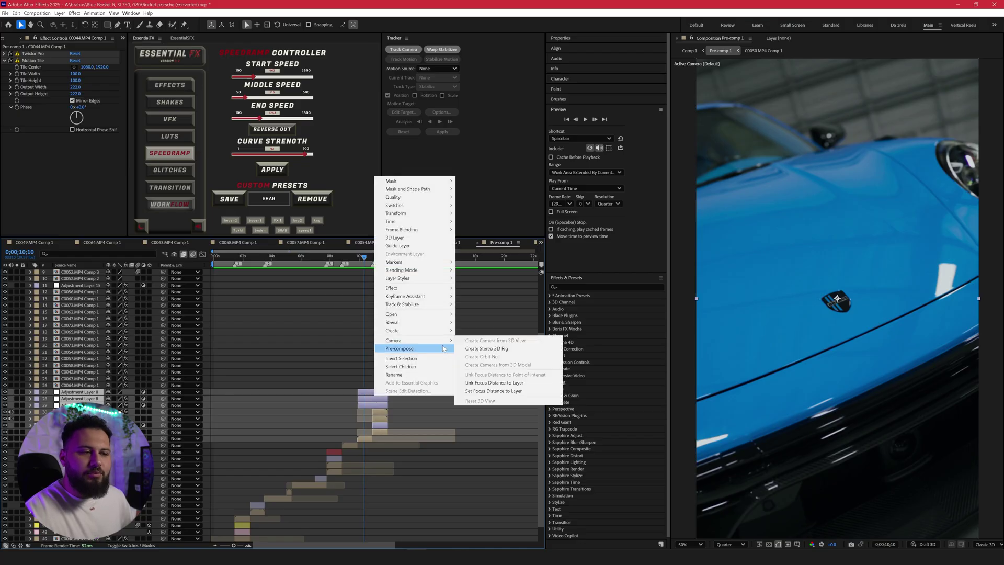
Pre-compose the selected layers into Pre-comp 2 and open it
{"action": "left_click", "coordinate": [413, 367]}
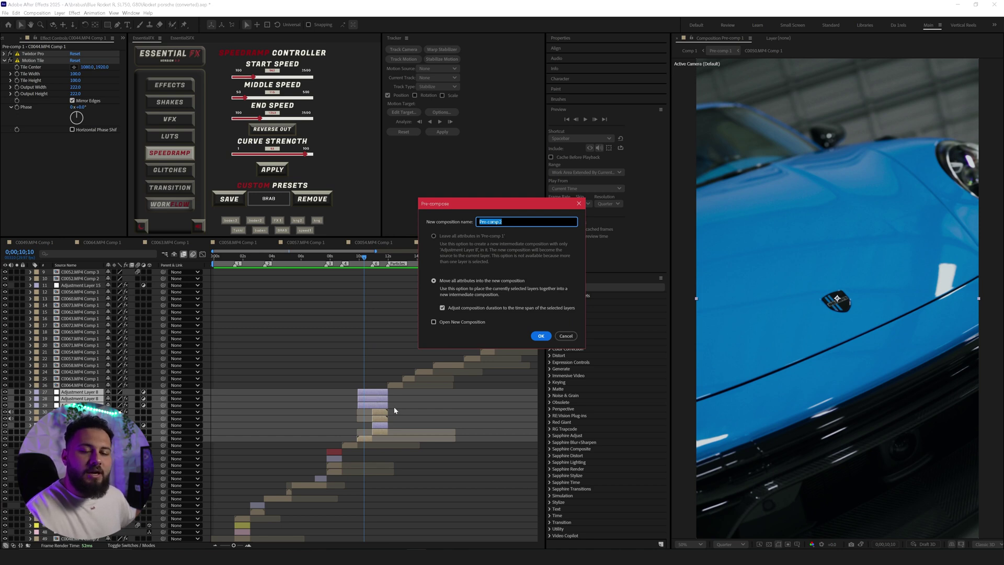
{"action": "left_click", "coordinate": [542, 336]}
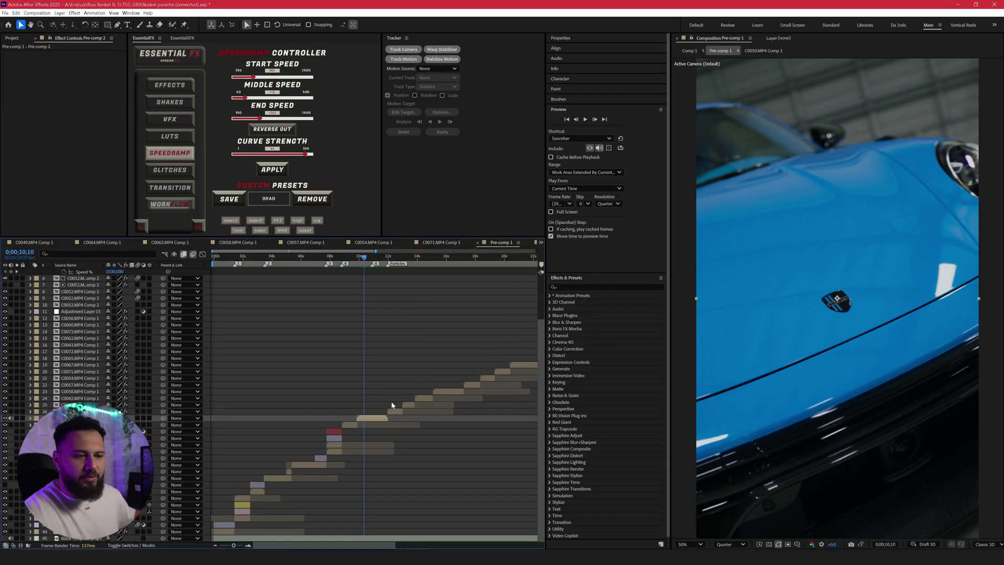
{"action": "double_click", "coordinate": [364, 420]}
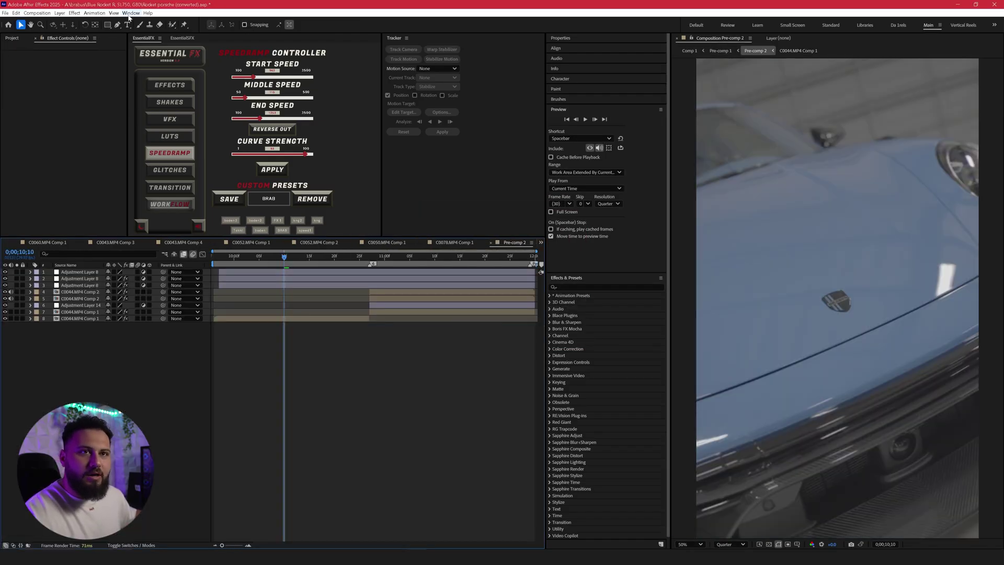
Queue Pre-comp 2 via Composition > Pre-render and delete the finished C0049 render item
{"action": "left_click", "coordinate": [37, 12]}
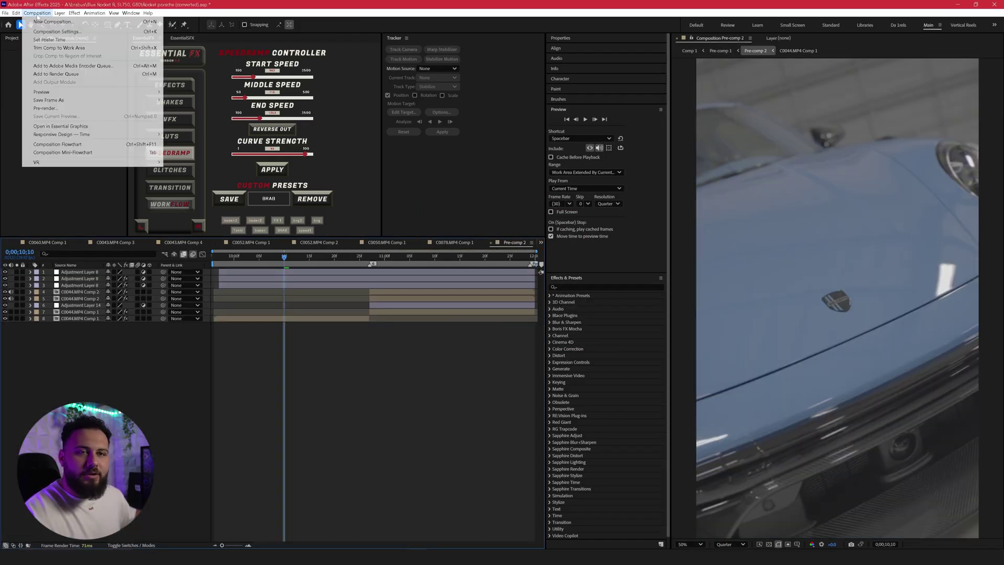
{"action": "left_click", "coordinate": [49, 108]}
{"action": "left_click", "coordinate": [76, 278]}
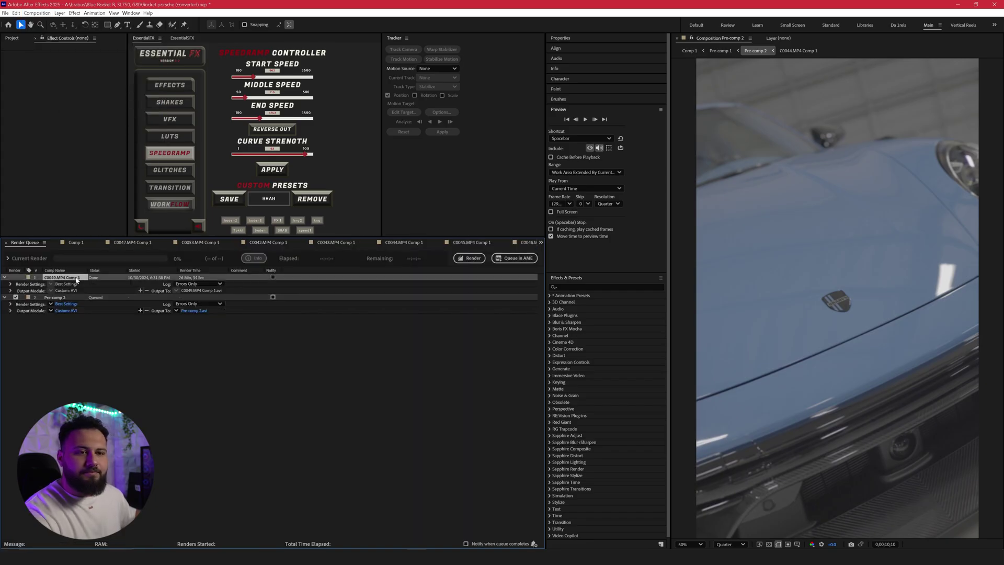
{"action": "key", "text": "Delete"}
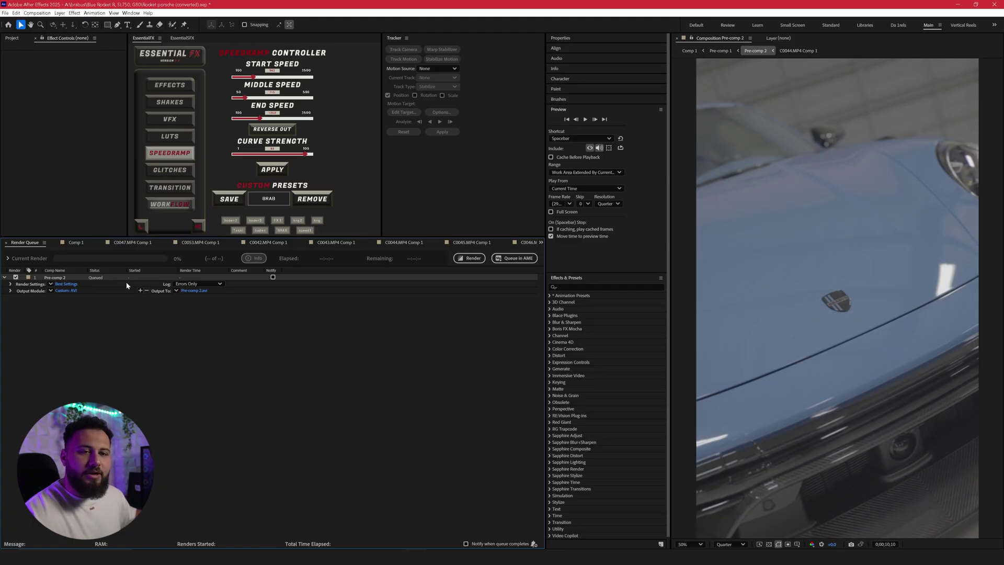
{"action": "left_click", "coordinate": [63, 278]}
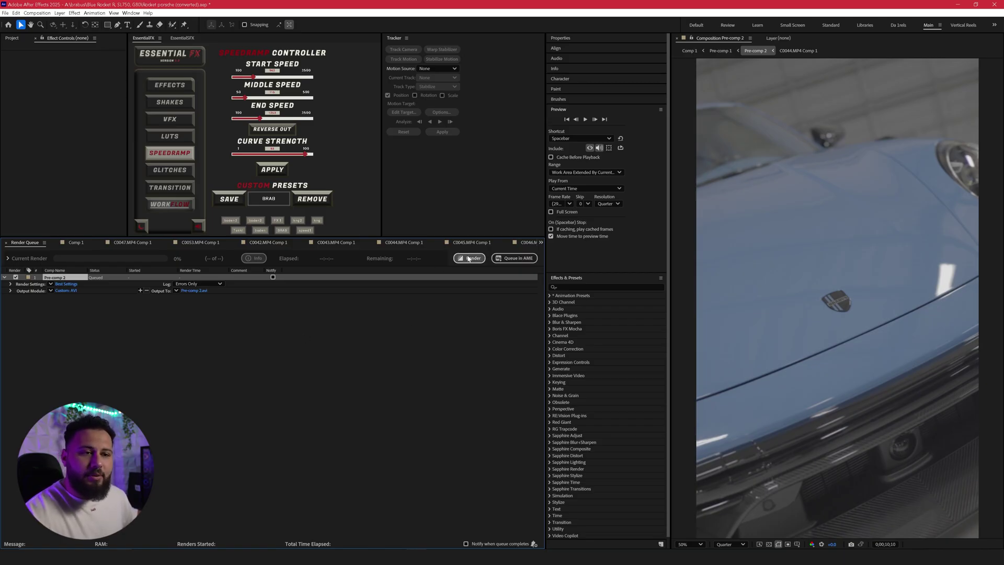
In Pre-comp 1, solo C0049.MP4 Comp 1.avi around 0;00;08;05, then unsolo and deselect it
{"action": "left_click", "coordinate": [106, 242]}
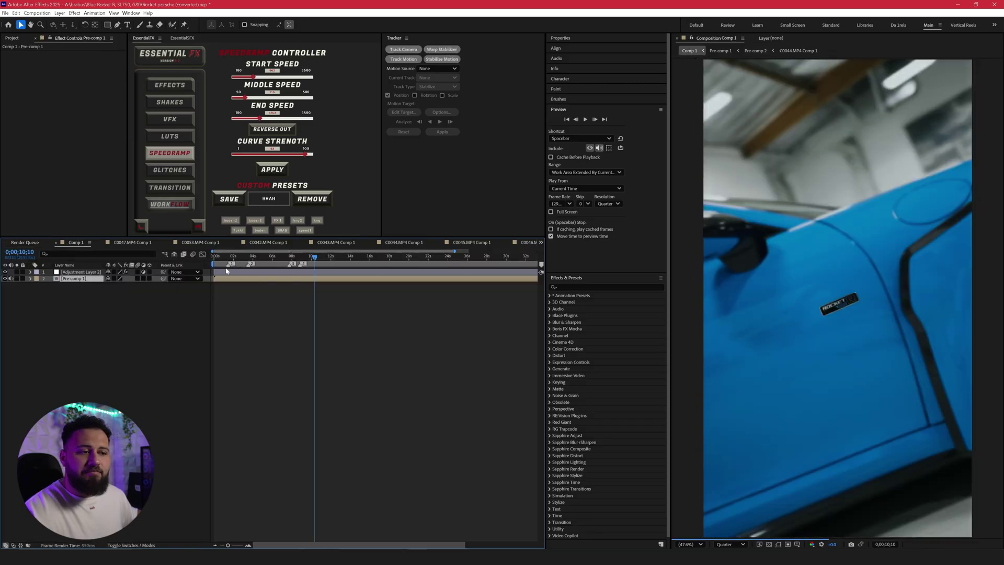
{"action": "left_click", "coordinate": [78, 444]}
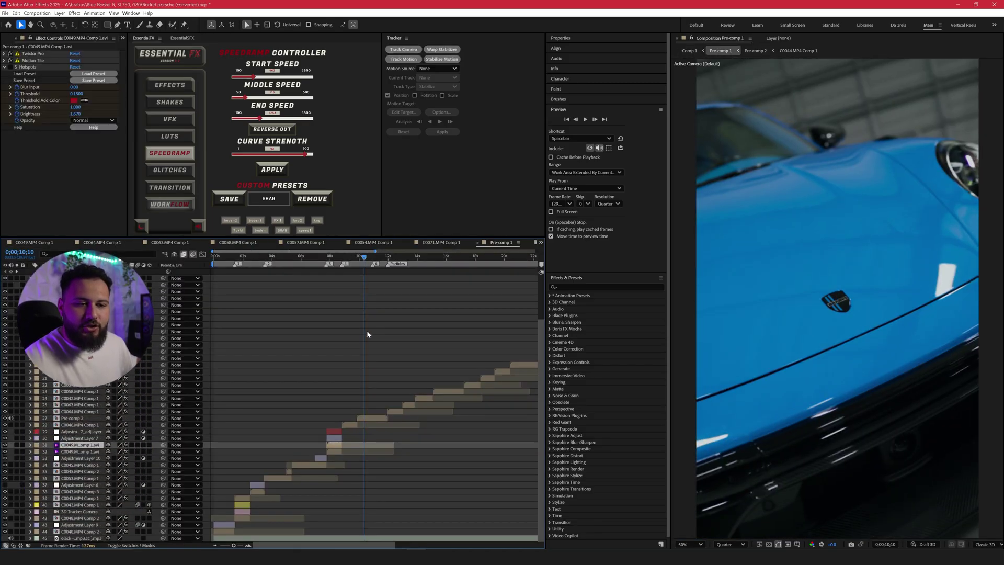
{"action": "left_click", "coordinate": [334, 255]}
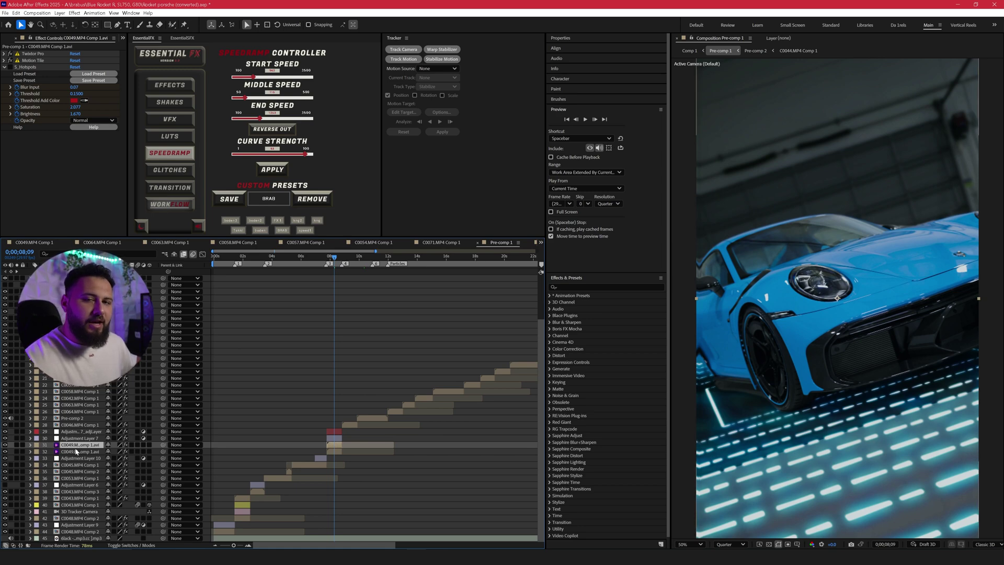
{"action": "left_click", "coordinate": [17, 445]}
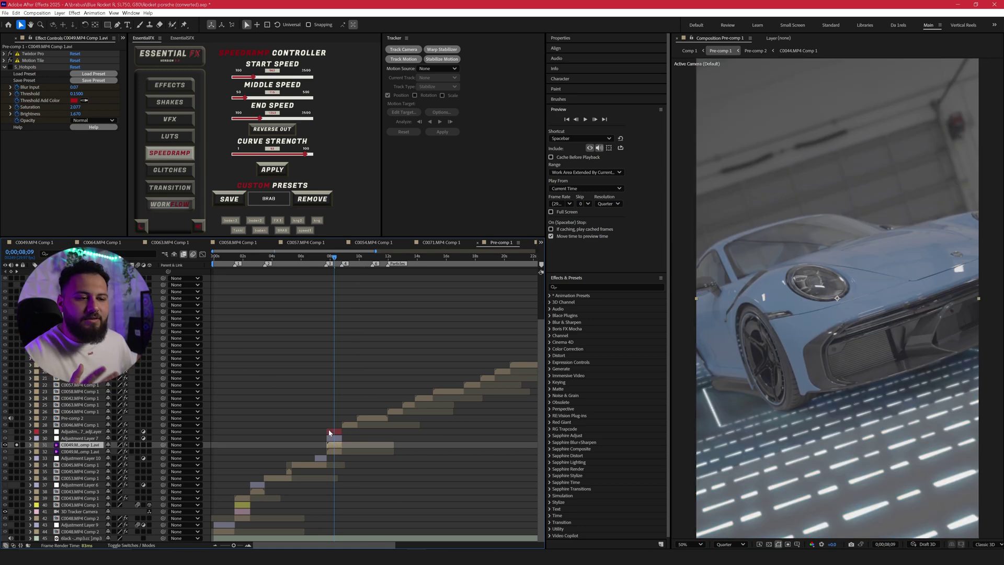
{"action": "left_click", "coordinate": [332, 256]}
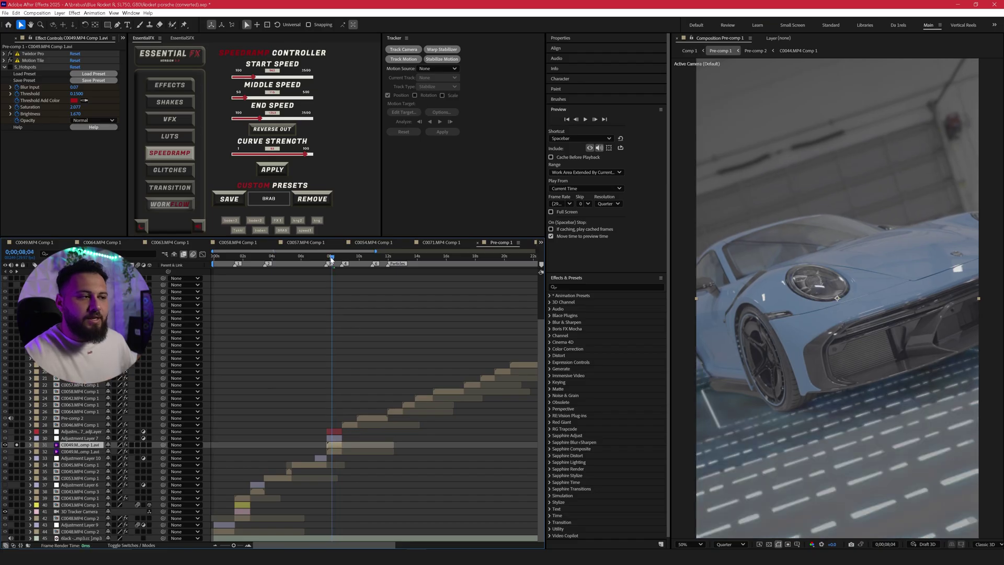
{"action": "left_click", "coordinate": [17, 445]}
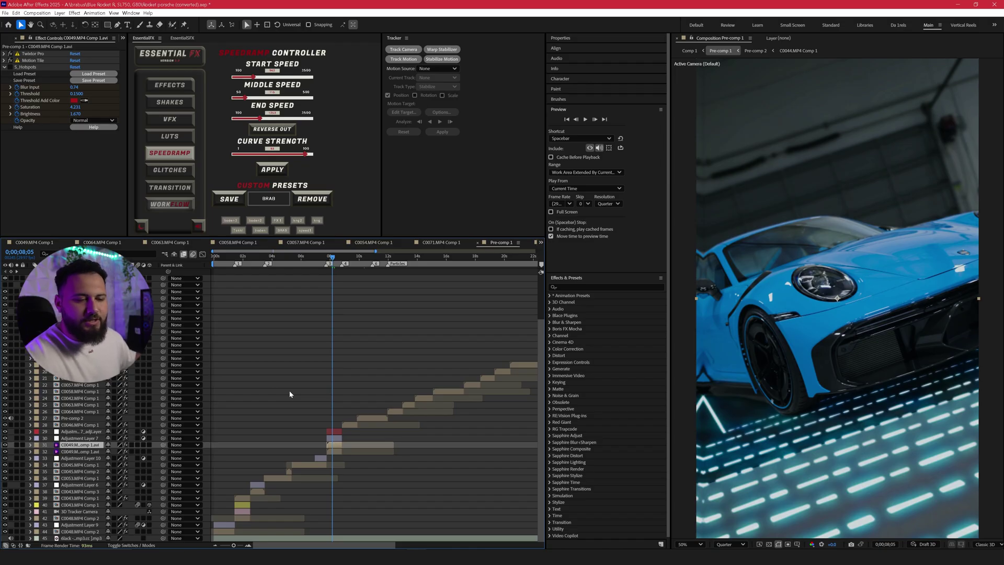
{"action": "left_click", "coordinate": [305, 366]}
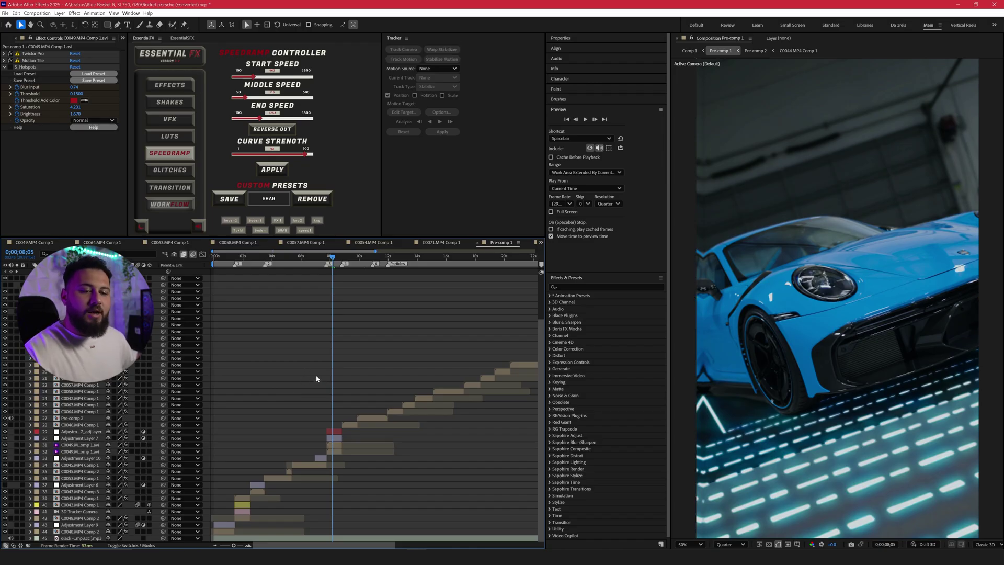
{"action": "left_click", "coordinate": [372, 419]}
Pre-compose the C0042.MP4 Comp 1 layer into Pre-comp 3 and open it
{"action": "left_click", "coordinate": [414, 399]}
{"action": "key", "text": "i"}
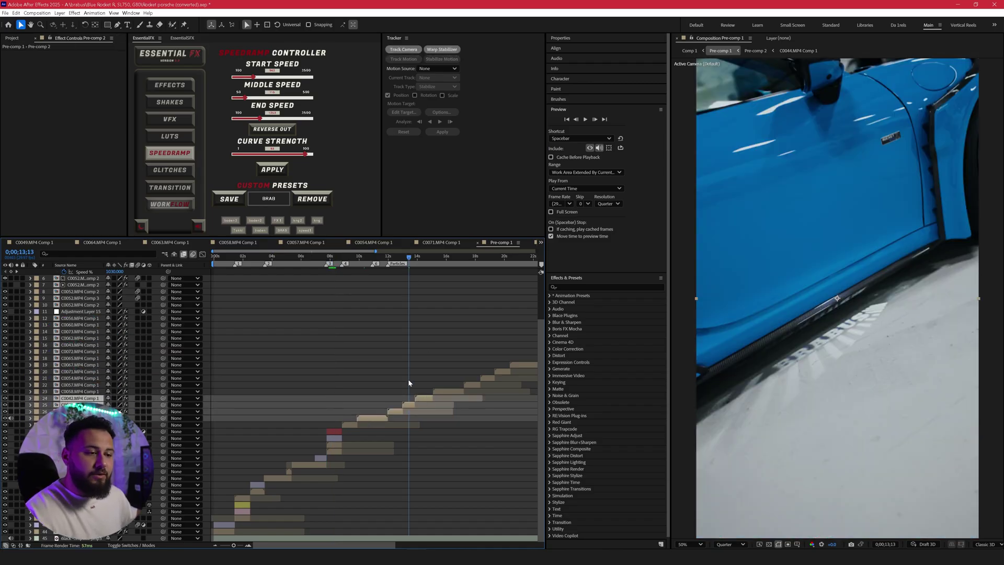
{"action": "right_click", "coordinate": [412, 405]}
{"action": "left_click", "coordinate": [434, 360]}
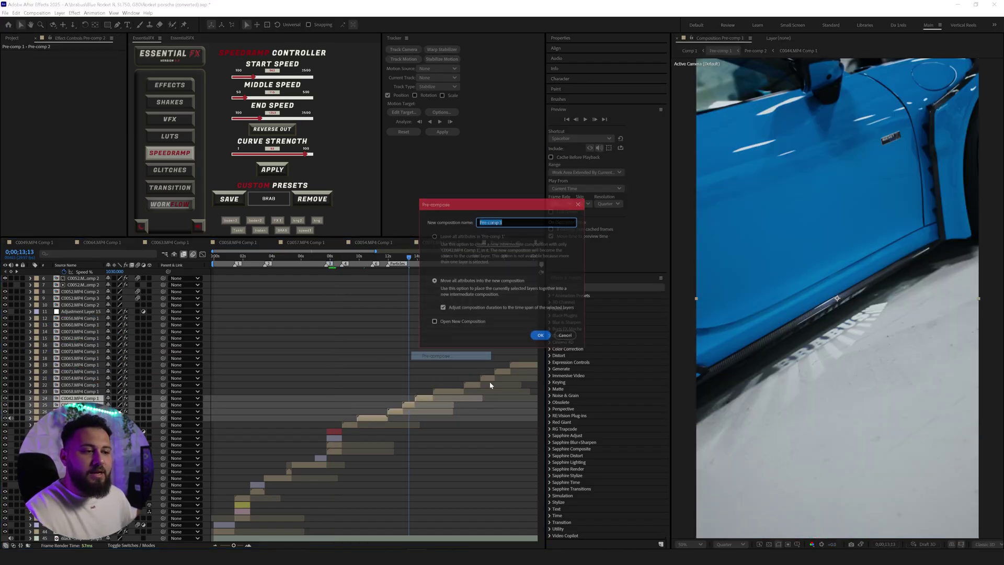
{"action": "left_click", "coordinate": [541, 335]}
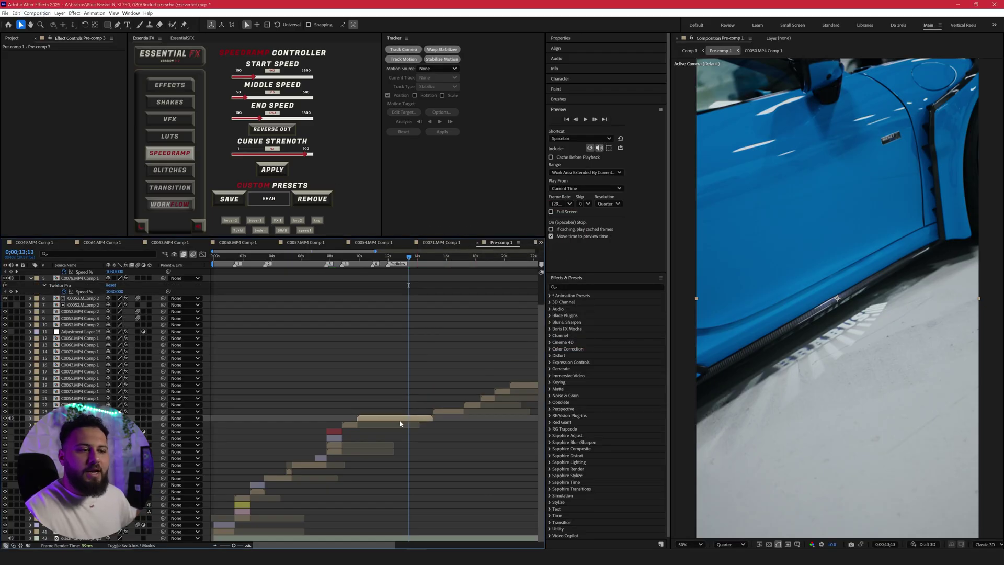
{"action": "double_click", "coordinate": [400, 420]}
Browse the Composition menu, return to Pre-comp 1, and select the C0049.MP4 Comp 1.avi layer
{"action": "left_click", "coordinate": [37, 12]}
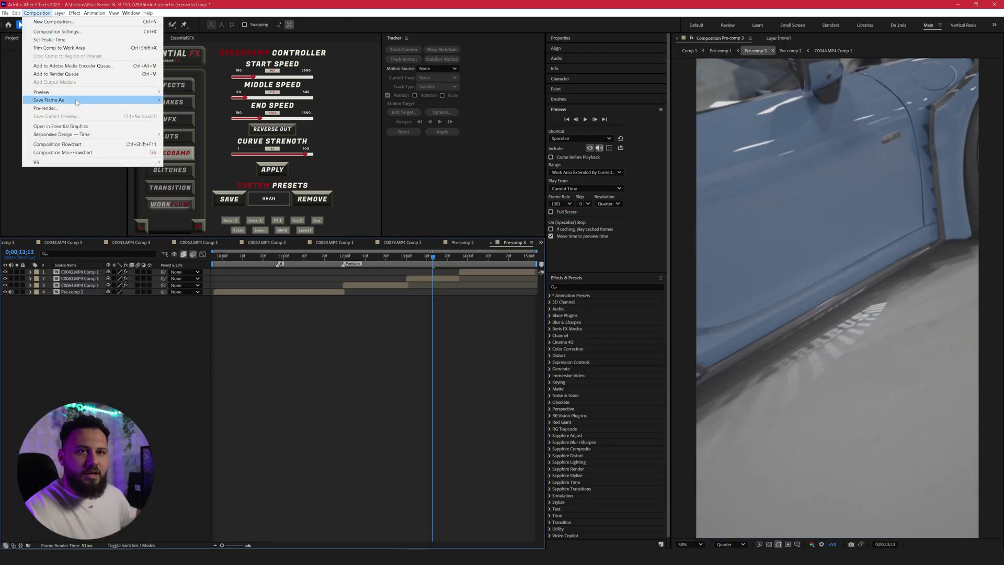
{"action": "mouse_move", "coordinate": [75, 103]}
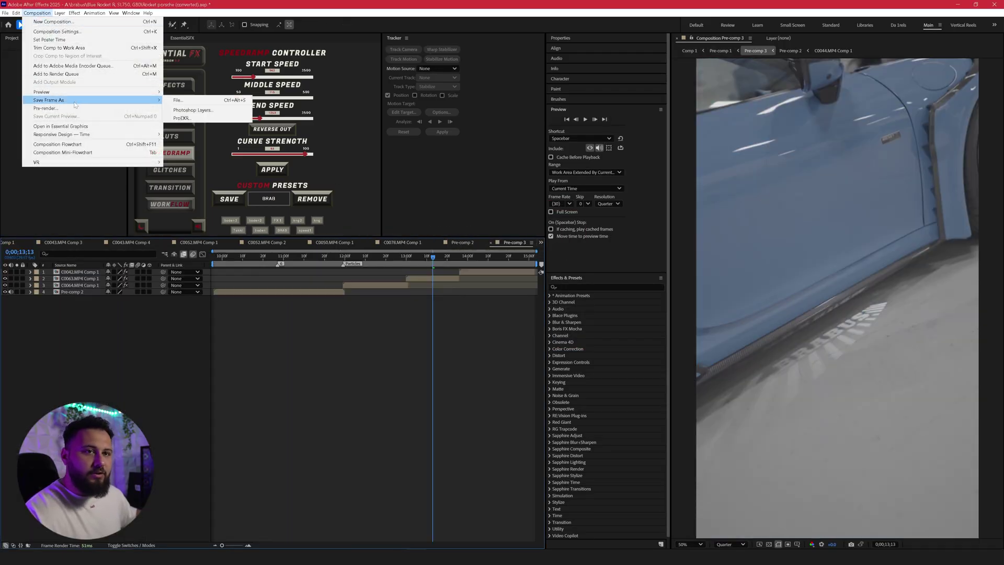
{"action": "left_click", "coordinate": [721, 51]}
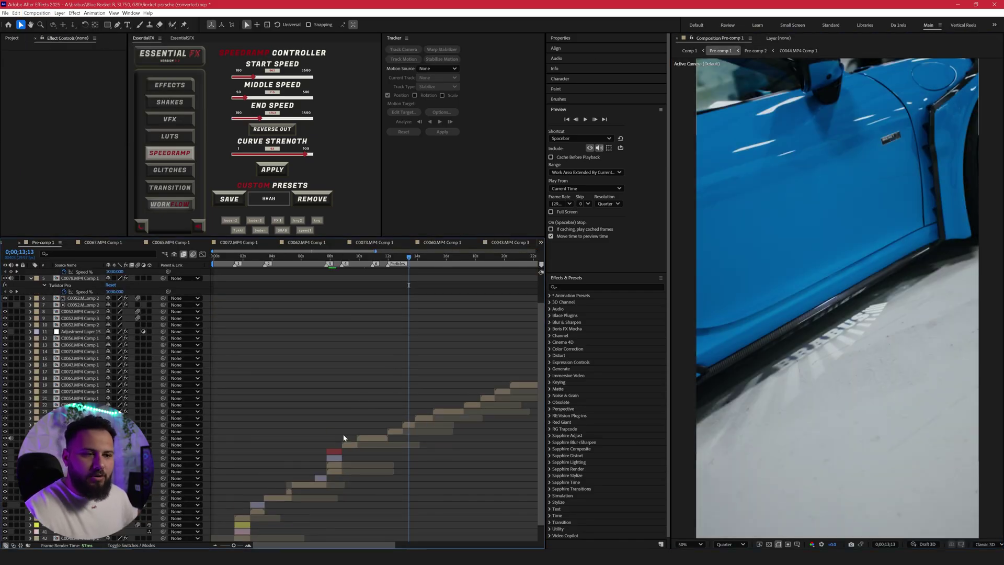
{"action": "left_click", "coordinate": [334, 464]}
Jump back to 0;00;08;09 and open the C0049.MP4 Comp 1 composition from the Project panel
{"action": "left_click", "coordinate": [335, 260]}
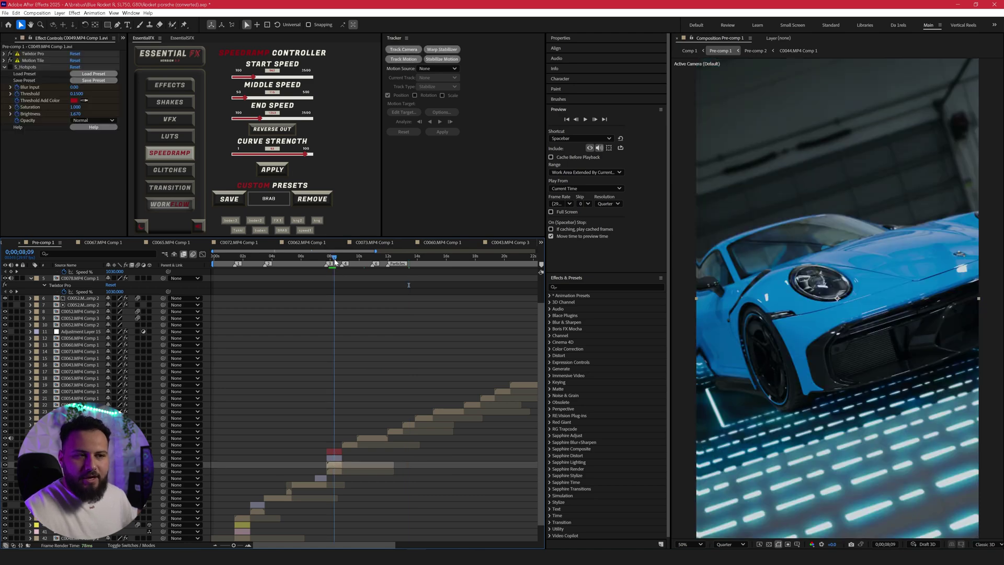
{"action": "key", "text": "ctrl+0"}
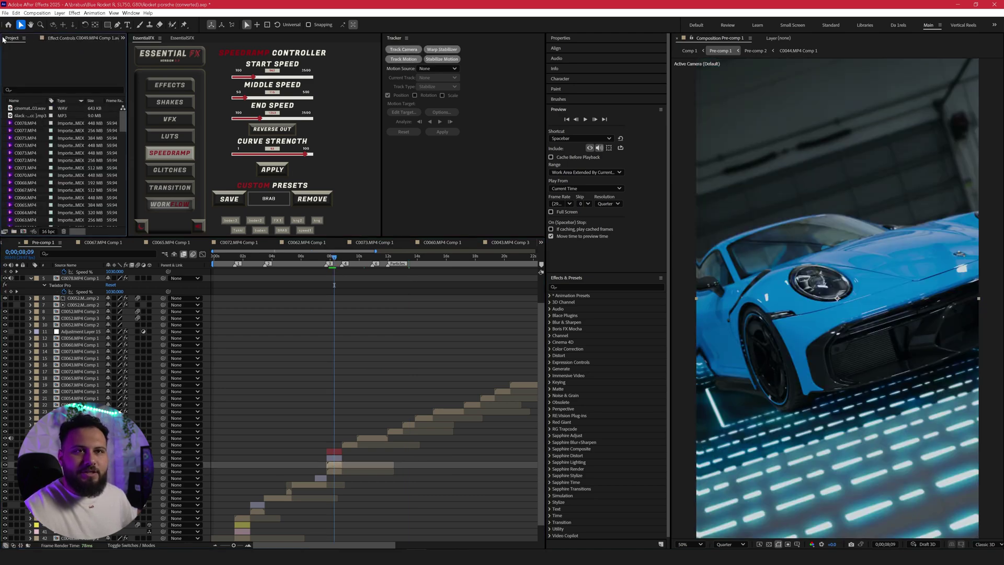
{"action": "left_click_drag", "start_coordinate": [123, 121], "coordinate": [123, 144]}
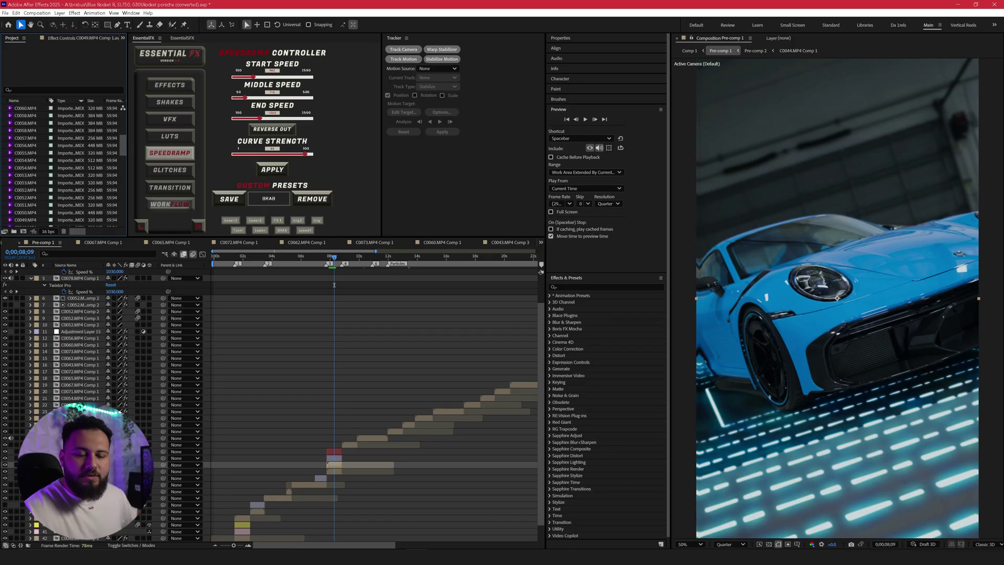
{"action": "left_click_drag", "start_coordinate": [123, 145], "coordinate": [126, 199]}
{"action": "double_click", "coordinate": [32, 198]}
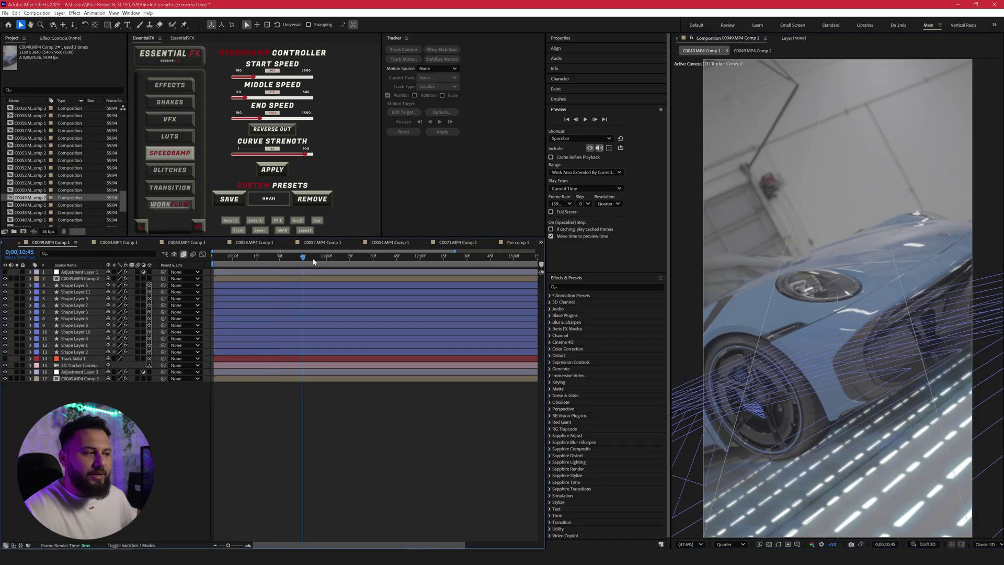
Return to Pre-comp 1, add C0049.MP4 Comp 2 as a layer, then remove it again
{"action": "left_click_drag", "start_coordinate": [334, 261], "coordinate": [348, 259]}
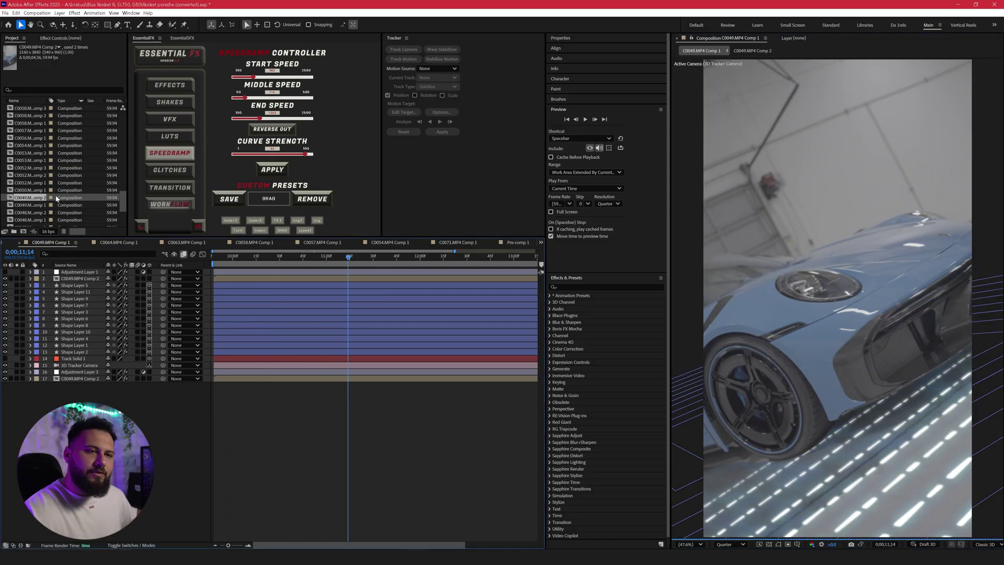
{"action": "left_click", "coordinate": [510, 243]}
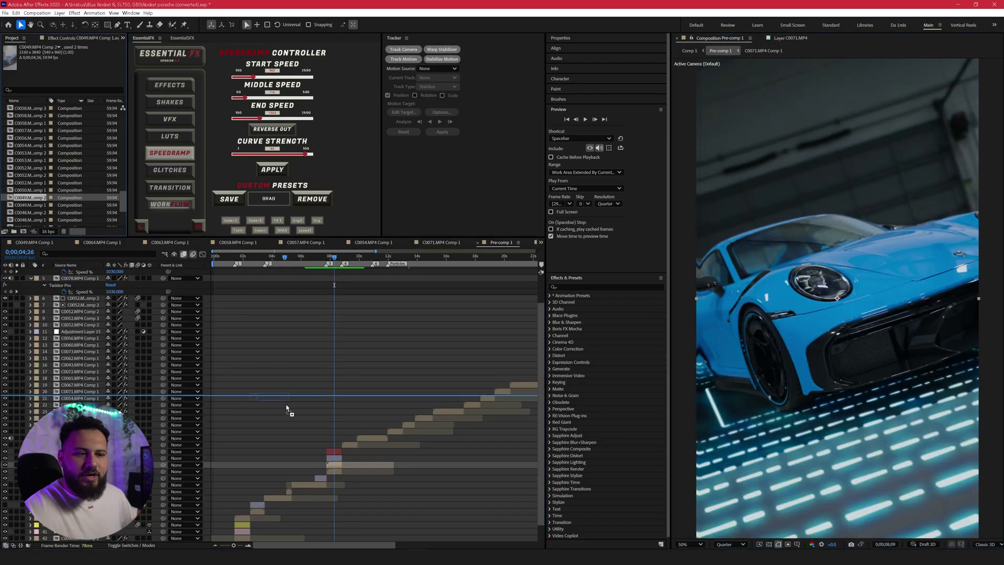
{"action": "left_click_drag", "start_coordinate": [287, 409], "coordinate": [320, 464]}
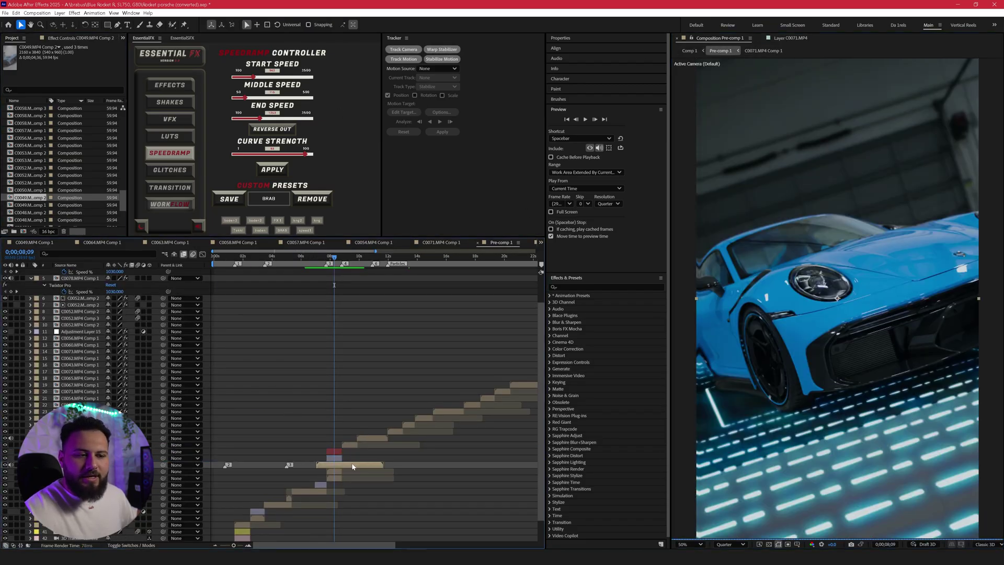
{"action": "key", "text": "Delete"}
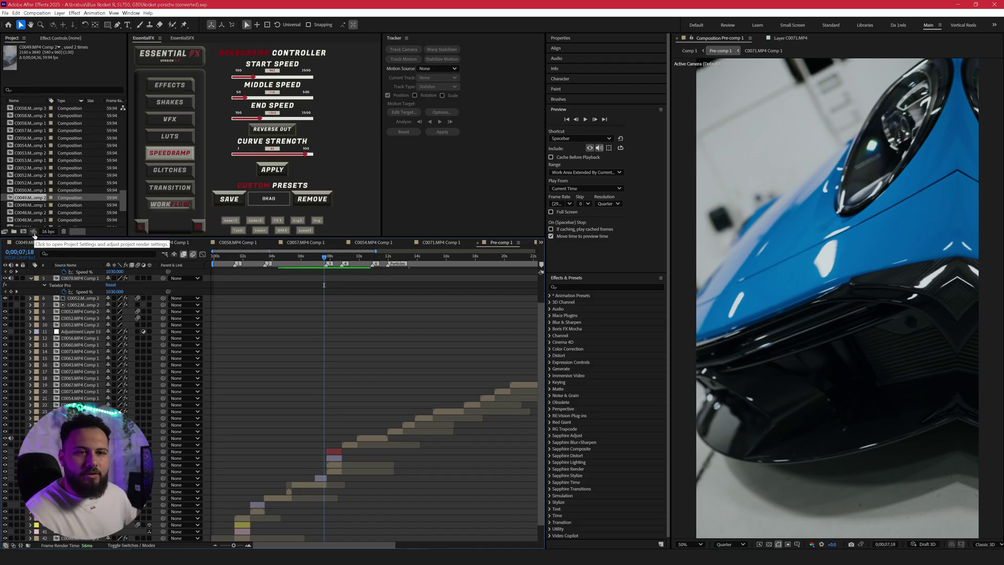
{"action": "left_click", "coordinate": [33, 232]}
Keep Mercury Software Only as the video renderer in Project Settings, then save with Ctrl+S
{"action": "left_click", "coordinate": [452, 151]}
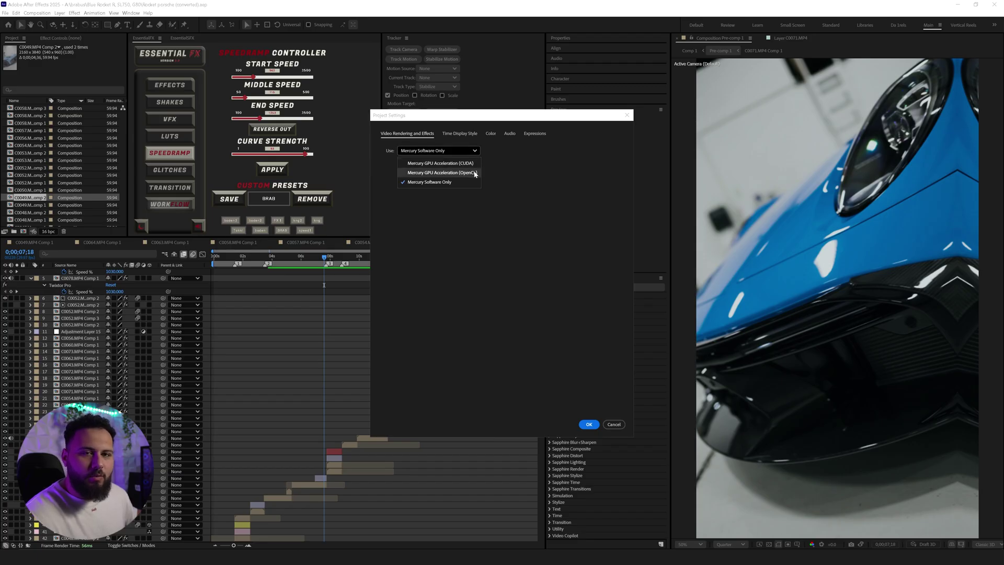
{"action": "left_click", "coordinate": [463, 183]}
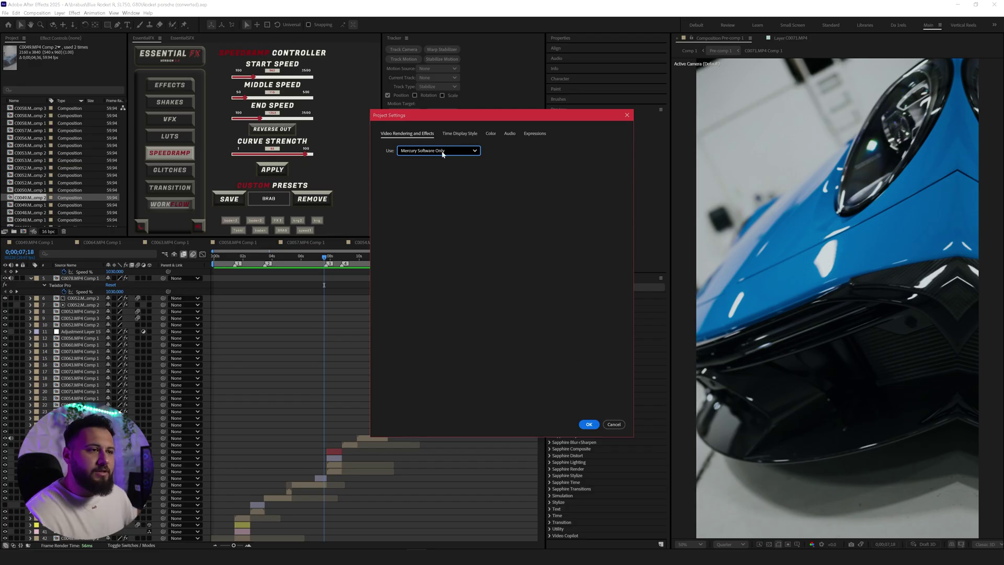
{"action": "left_click", "coordinate": [443, 153]}
{"action": "left_click", "coordinate": [442, 157]}
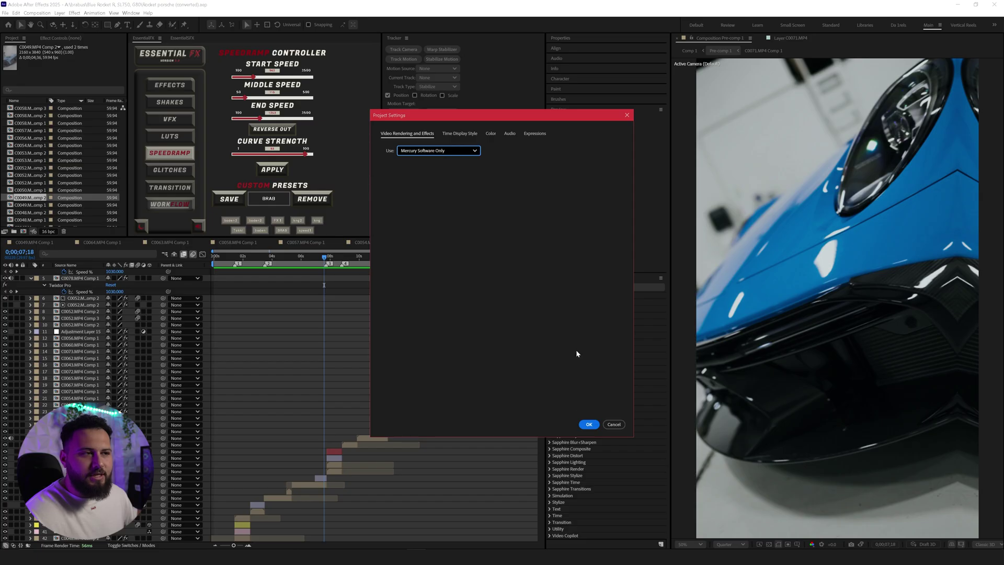
{"action": "left_click", "coordinate": [589, 424]}
{"action": "key", "text": "ctrl+s"}
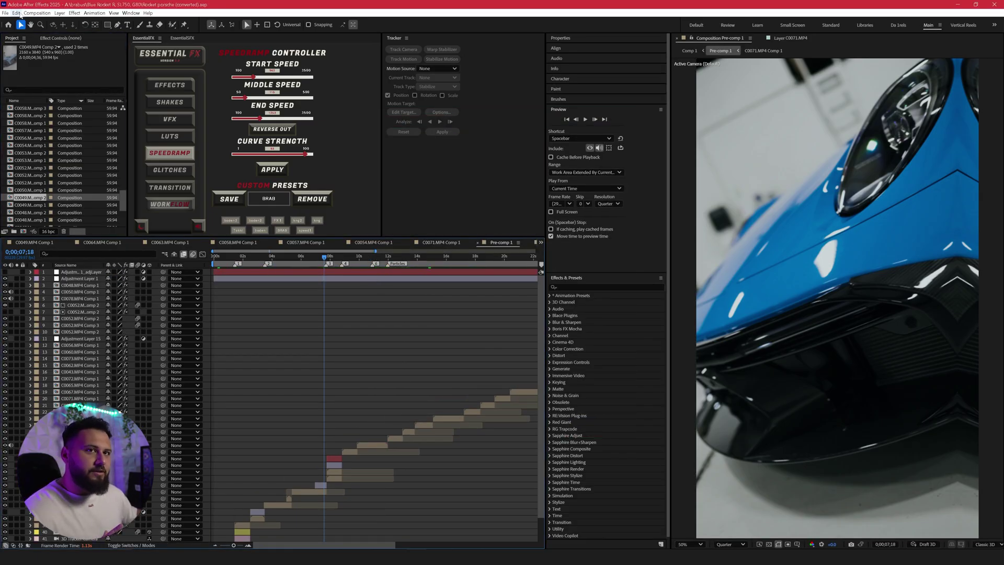
Purge All Disk Cache with 'Clear disk cache for all versions' ticked
{"action": "left_click", "coordinate": [59, 12]}
{"action": "mouse_move", "coordinate": [21, 13]}
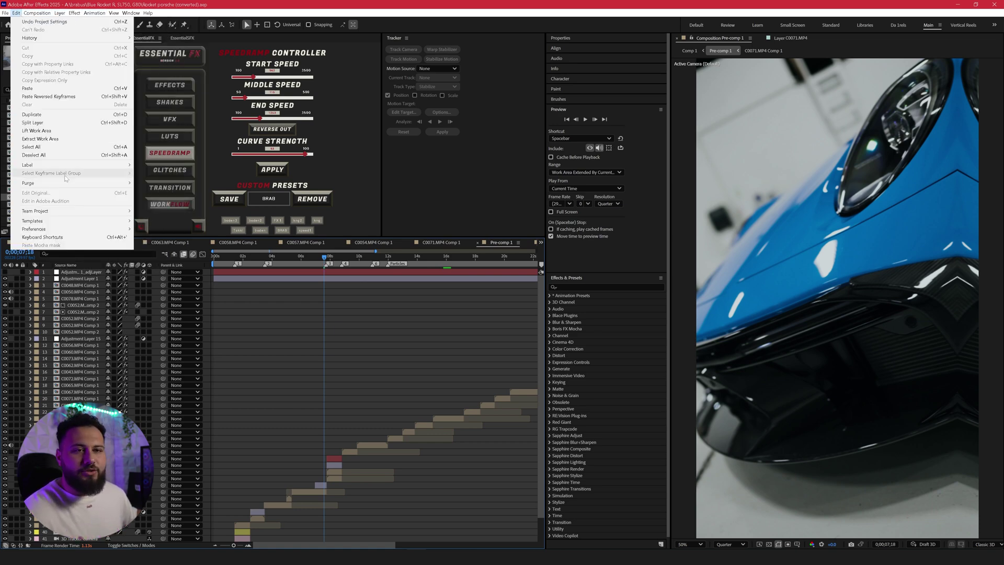
{"action": "left_click", "coordinate": [150, 186]}
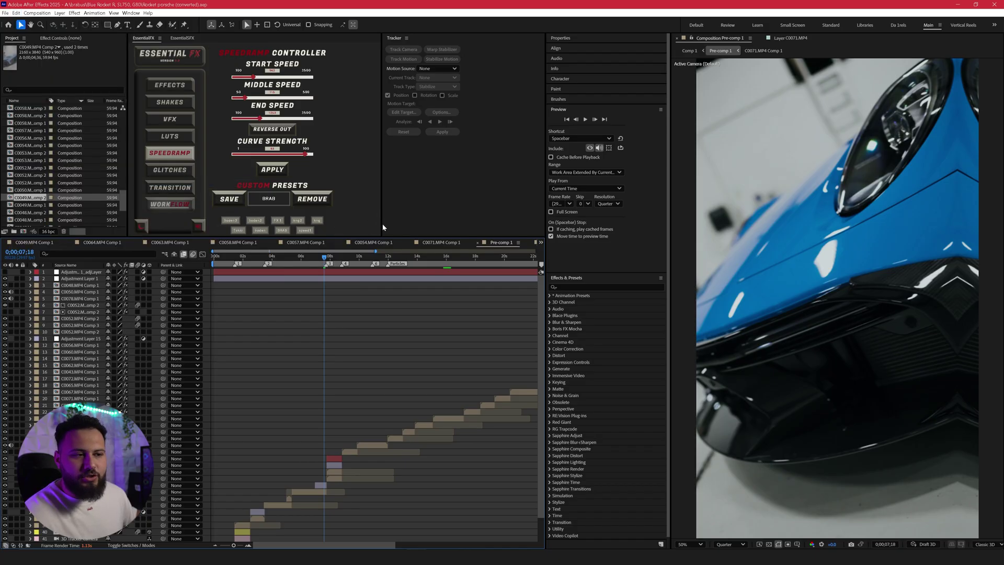
{"action": "left_click_drag", "start_coordinate": [506, 250], "coordinate": [442, 251]}
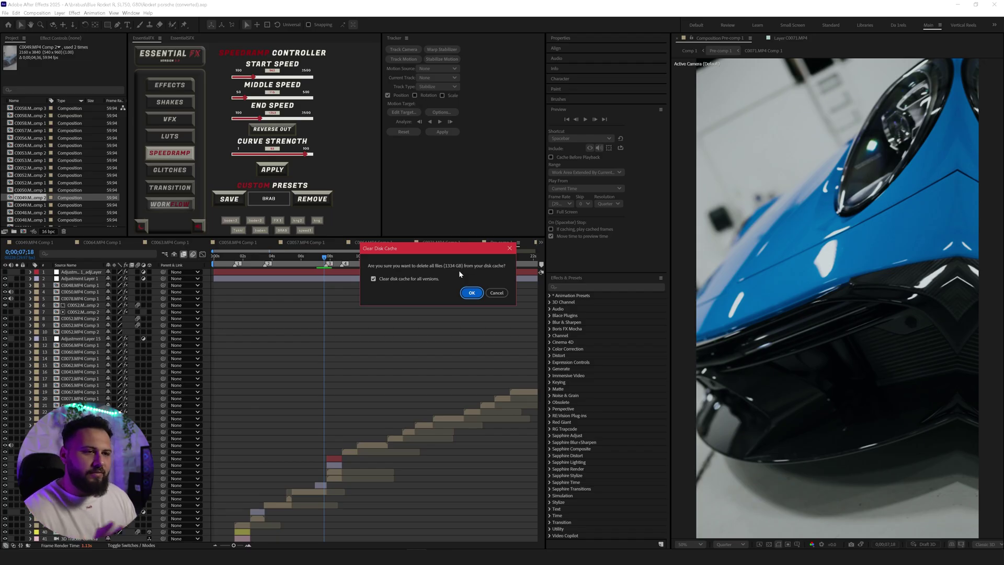
{"action": "key", "text": "Return"}
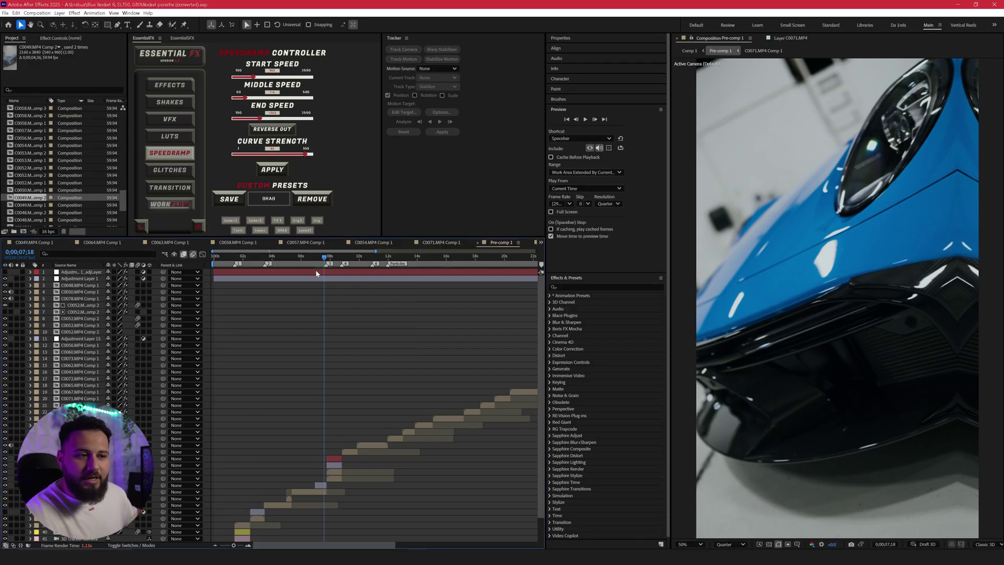
{"action": "left_click_drag", "start_coordinate": [324, 257], "coordinate": [336, 257]}
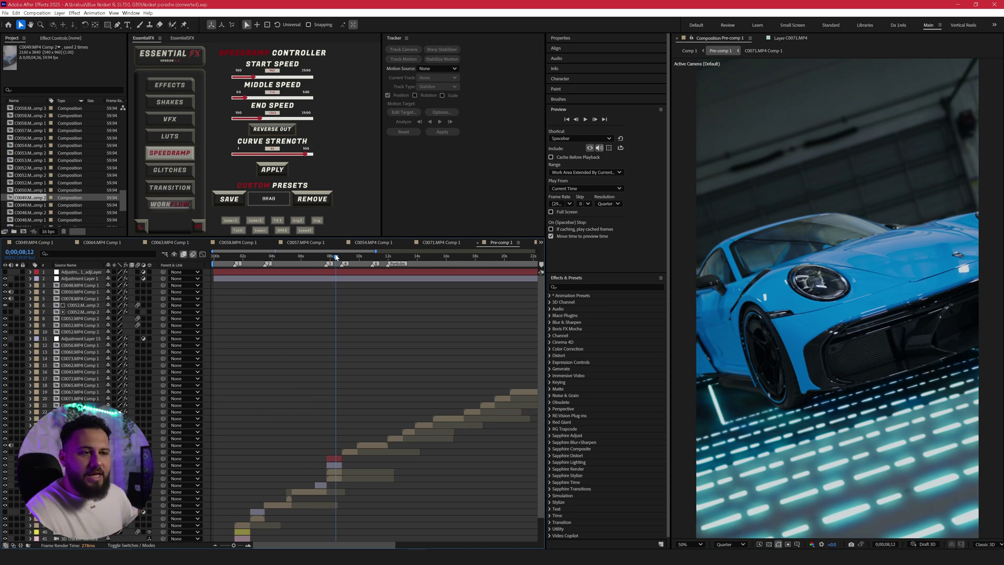
{"action": "left_click", "coordinate": [214, 546]}
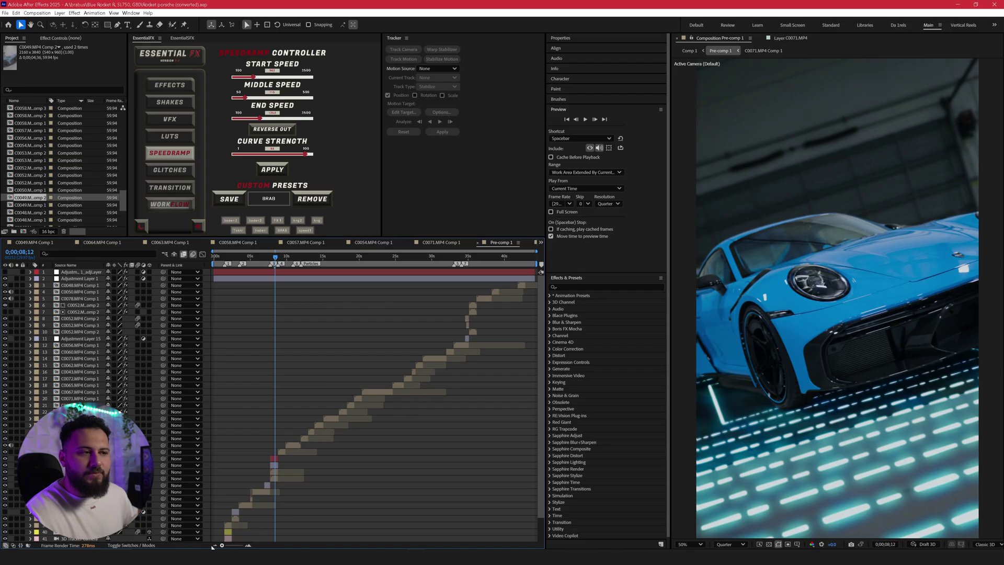
In Media & Disk Cache preferences, raise Maximum Disk Cache Size from 942 GB to 1004 GB
{"action": "left_click_drag", "start_coordinate": [221, 545], "coordinate": [231, 546]}
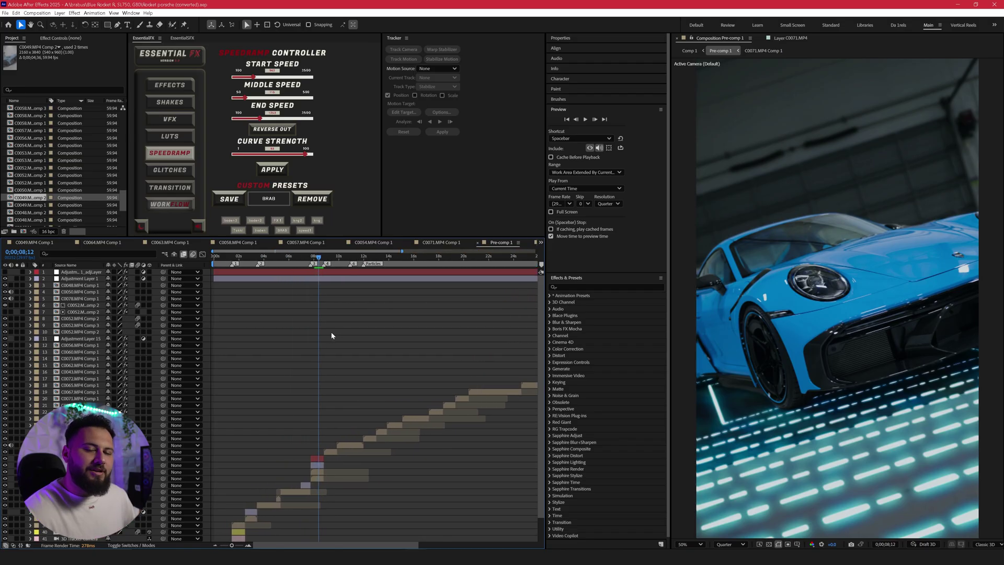
{"action": "left_click", "coordinate": [15, 13]}
{"action": "mouse_move", "coordinate": [79, 229]}
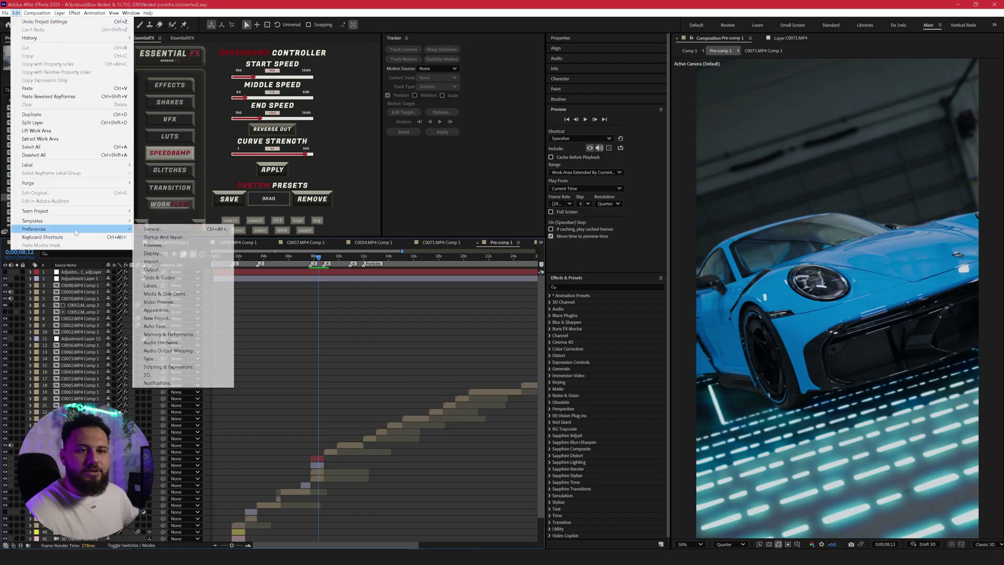
{"action": "left_click", "coordinate": [197, 289]}
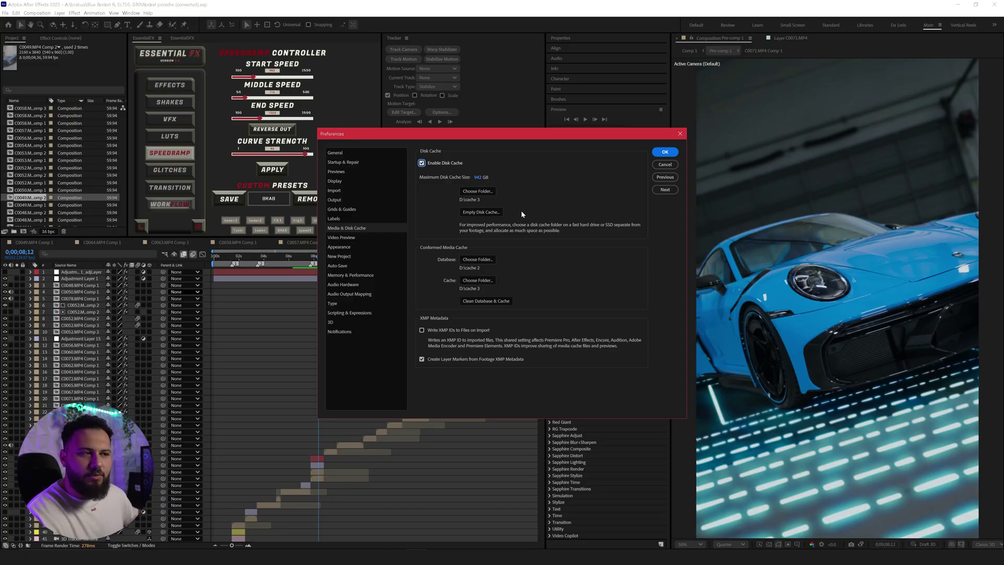
{"action": "left_click_drag", "start_coordinate": [480, 179], "coordinate": [501, 175]}
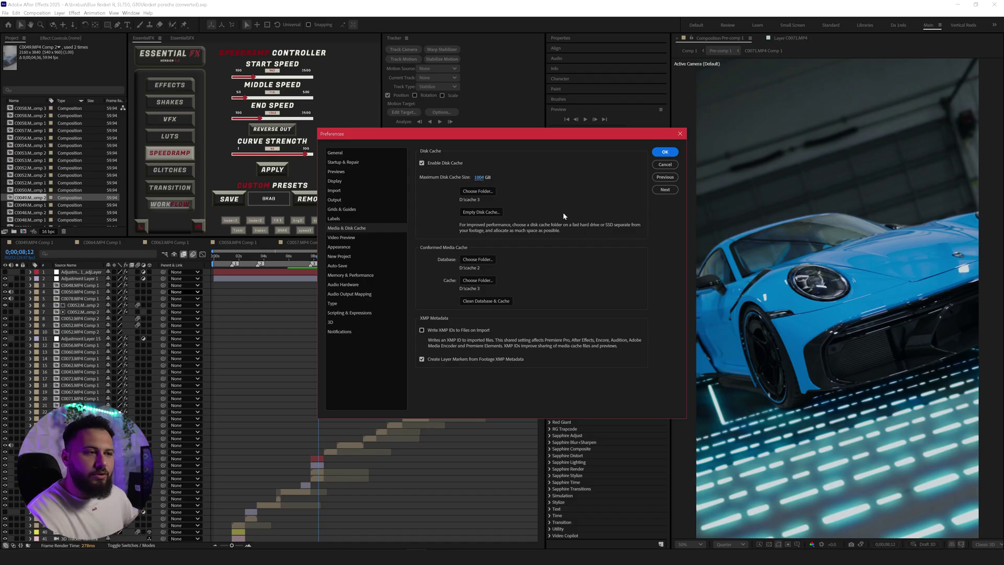
Accept the 1004 GB cache size and run Edit > Purge > All Memory & Disk Cache
{"action": "left_click", "coordinate": [665, 153]}
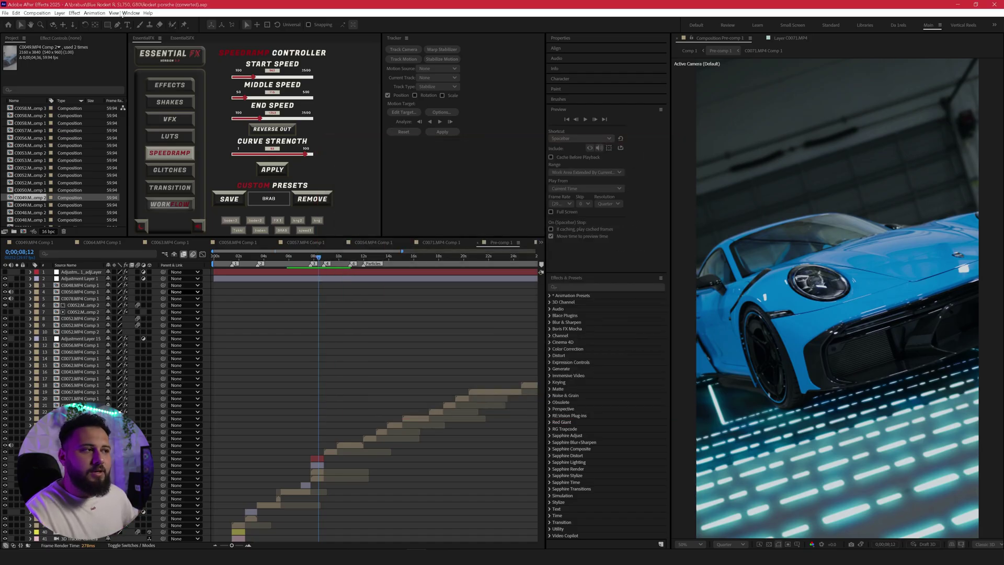
{"action": "left_click", "coordinate": [16, 13]}
{"action": "mouse_move", "coordinate": [33, 184]}
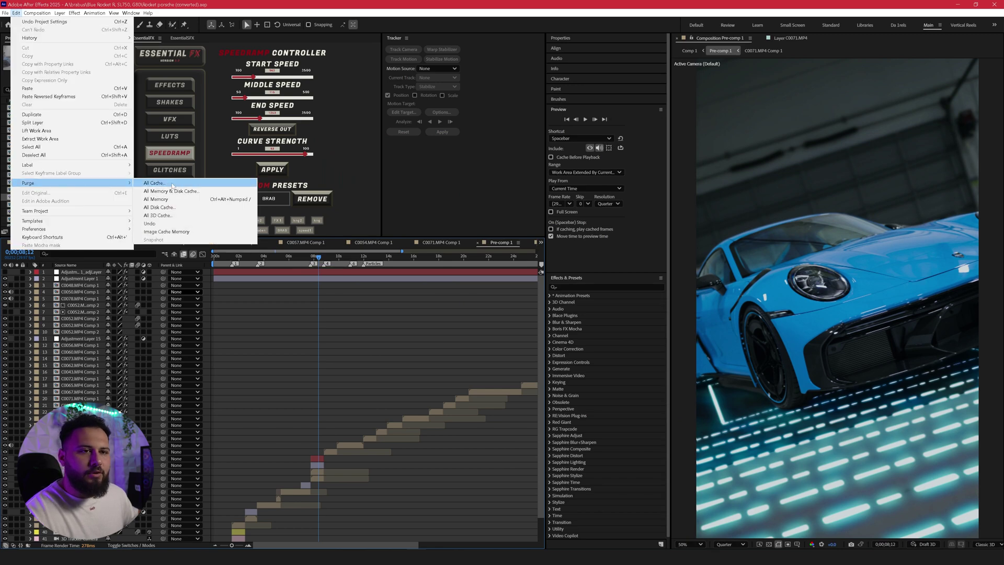
{"action": "left_click", "coordinate": [173, 183]}
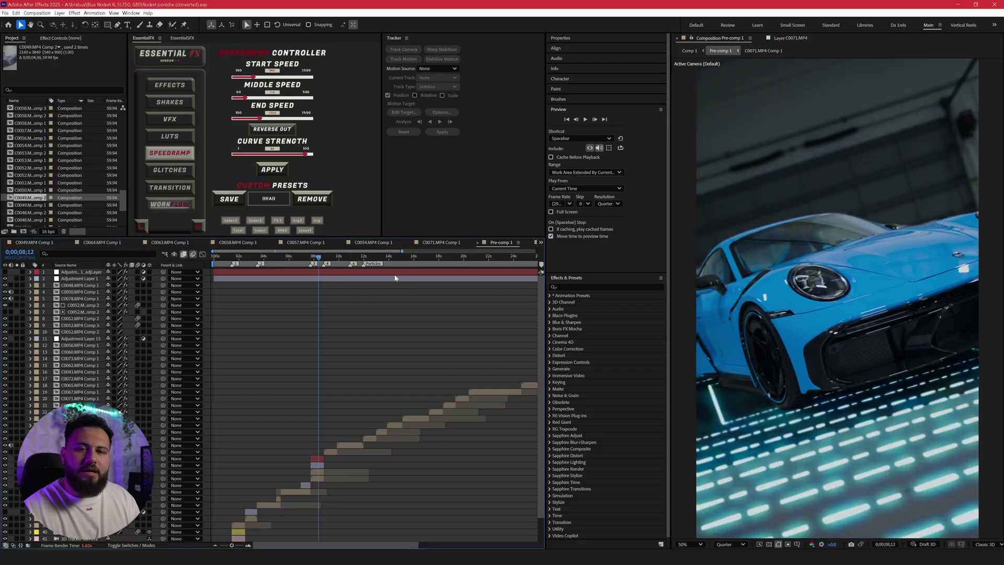
In Memory & Performance preferences, reserve 12 GB RAM and 20% CPU for other applications
{"action": "left_click", "coordinate": [16, 12]}
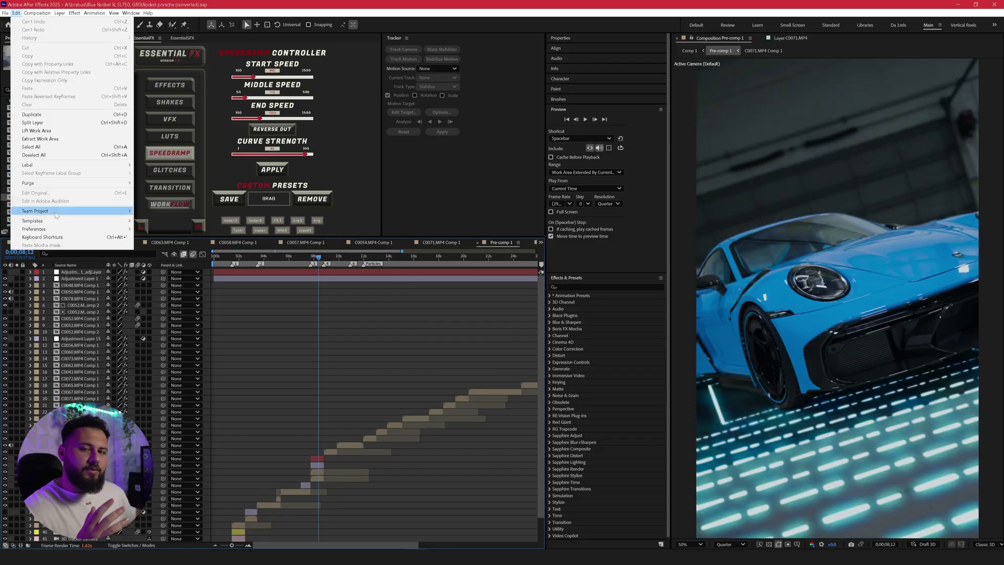
{"action": "mouse_move", "coordinate": [56, 230]}
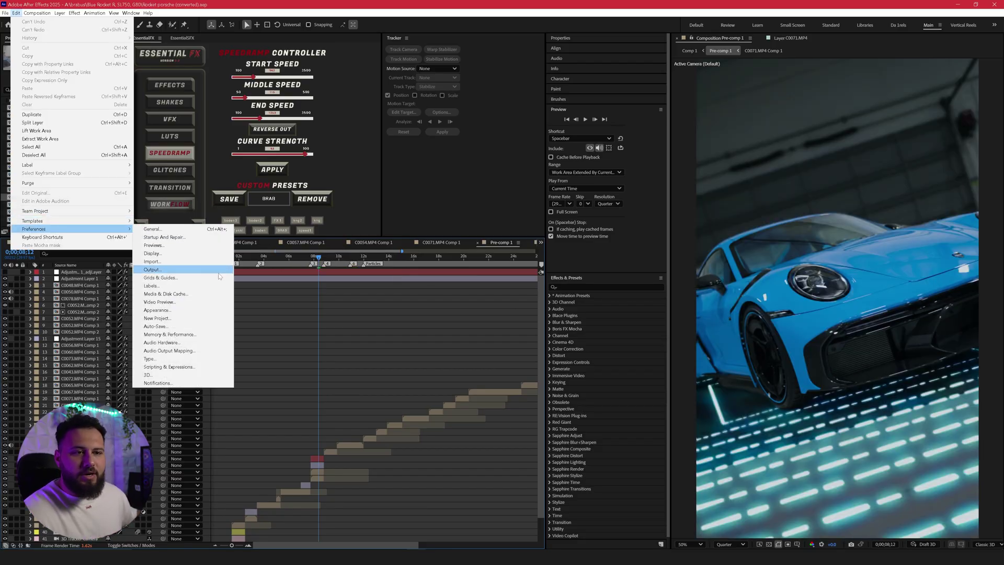
{"action": "left_click", "coordinate": [198, 336]}
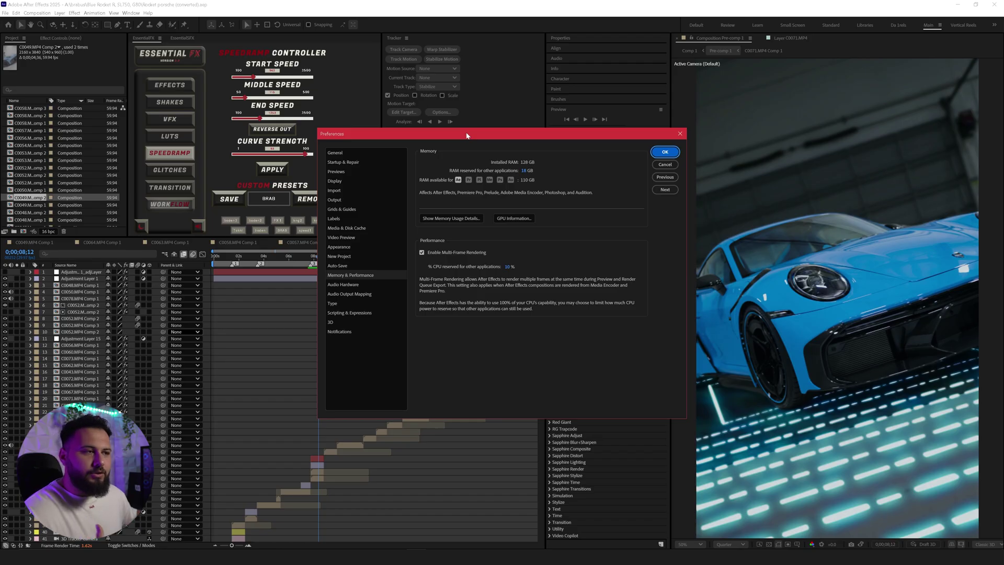
{"action": "left_click", "coordinate": [523, 171]}
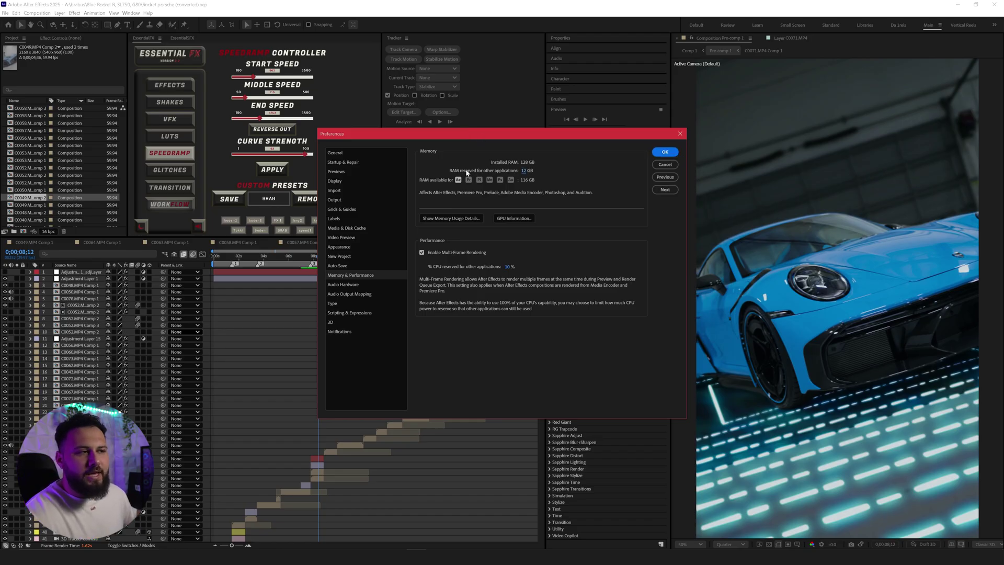
{"action": "type", "text": "12"}
{"action": "key", "text": "Return"}
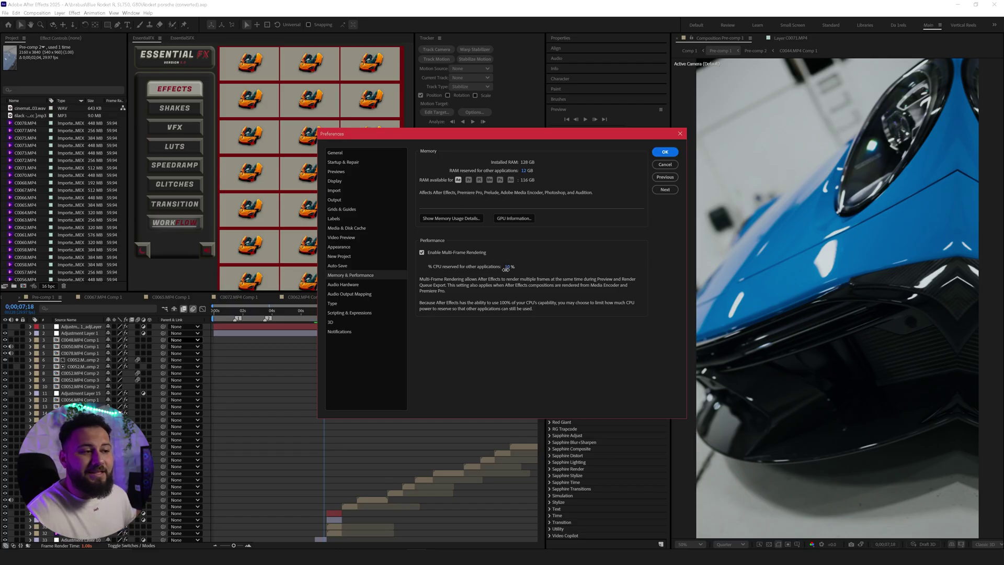
{"action": "left_click", "coordinate": [507, 268]}
{"action": "type", "text": "22"}
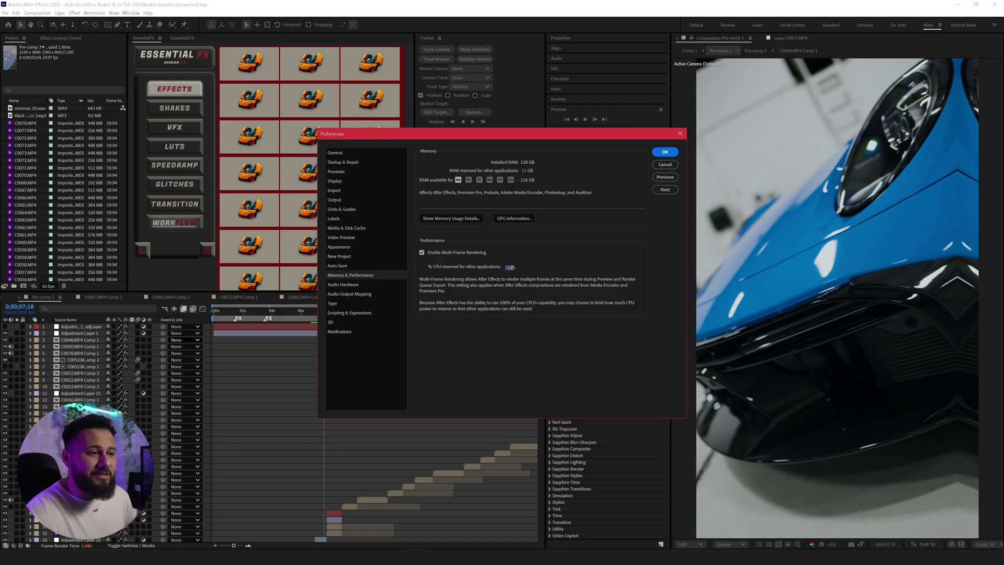
{"action": "left_click_drag", "start_coordinate": [514, 267], "coordinate": [508, 270]}
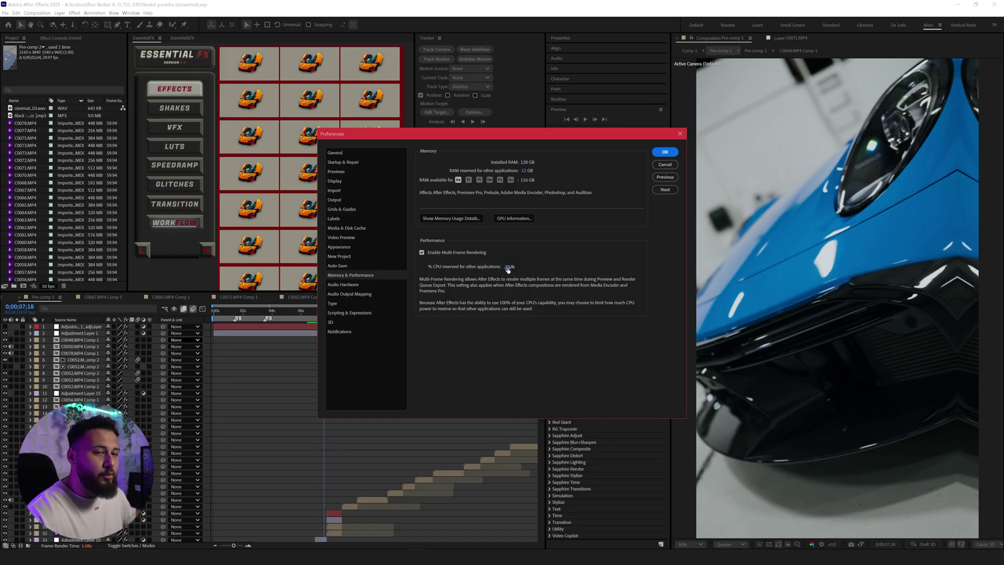
{"action": "left_click", "coordinate": [673, 156]}
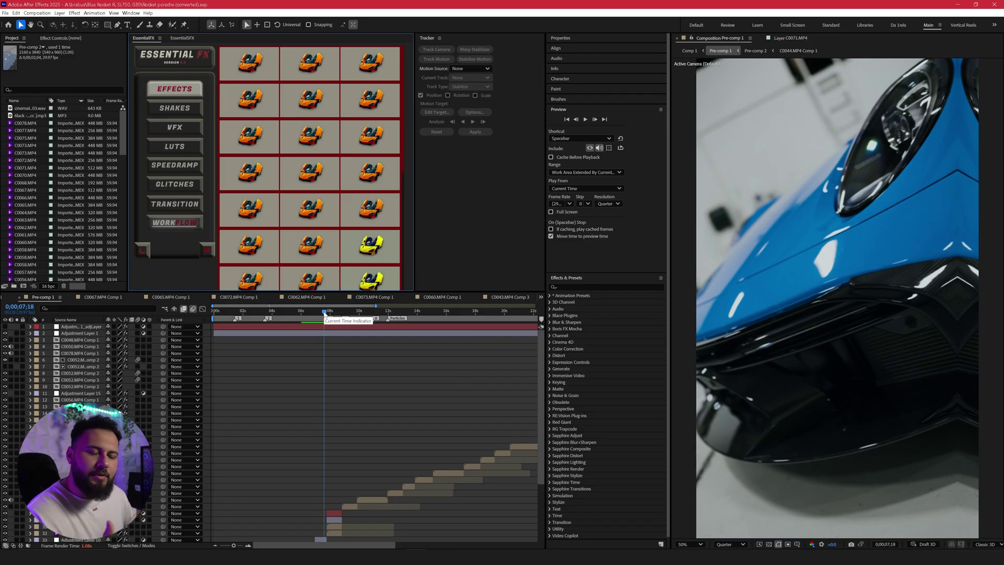
{"action": "left_click_drag", "start_coordinate": [324, 314], "coordinate": [351, 326]}
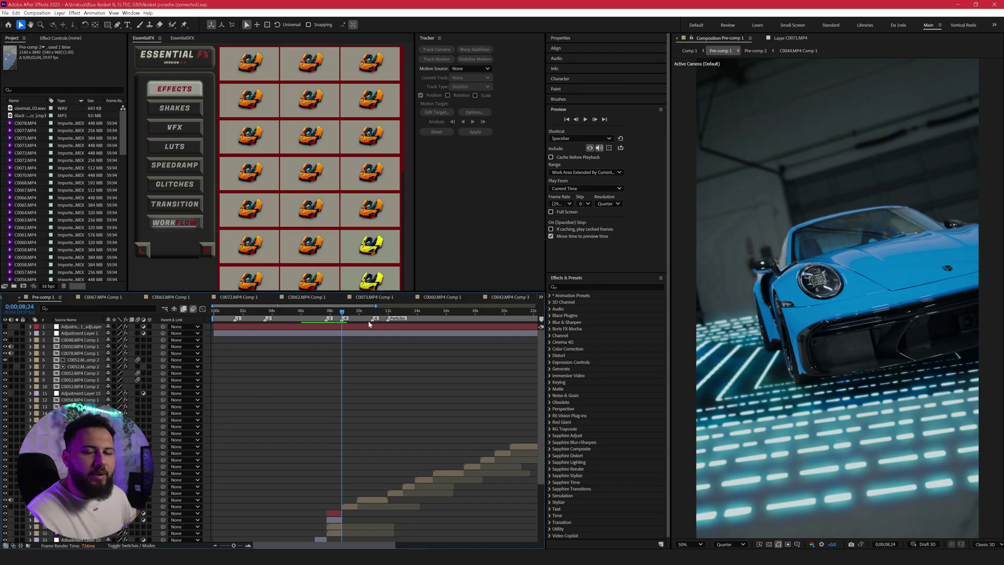
{"action": "left_click_drag", "start_coordinate": [341, 312], "coordinate": [338, 314]}
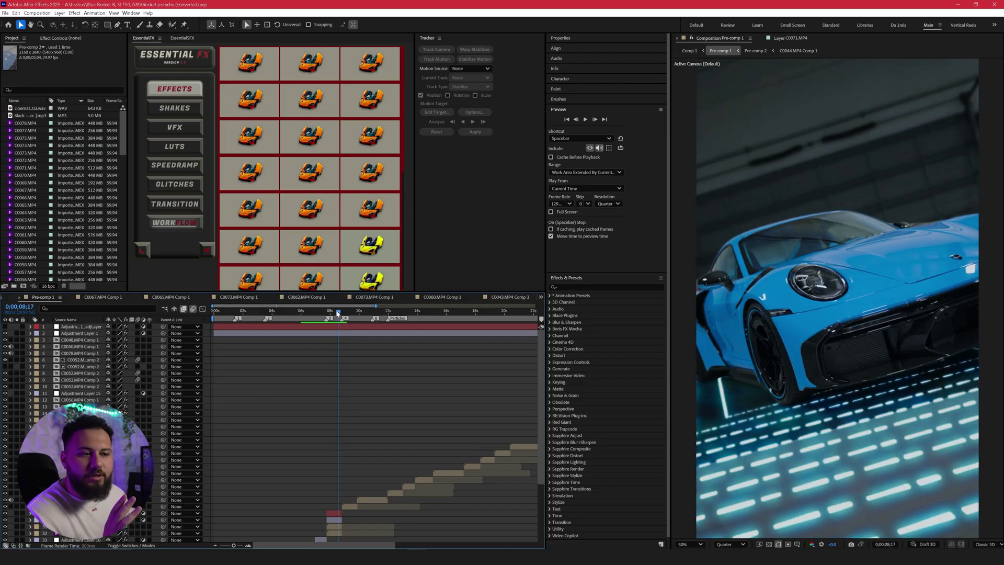
{"action": "key", "text": "space"}
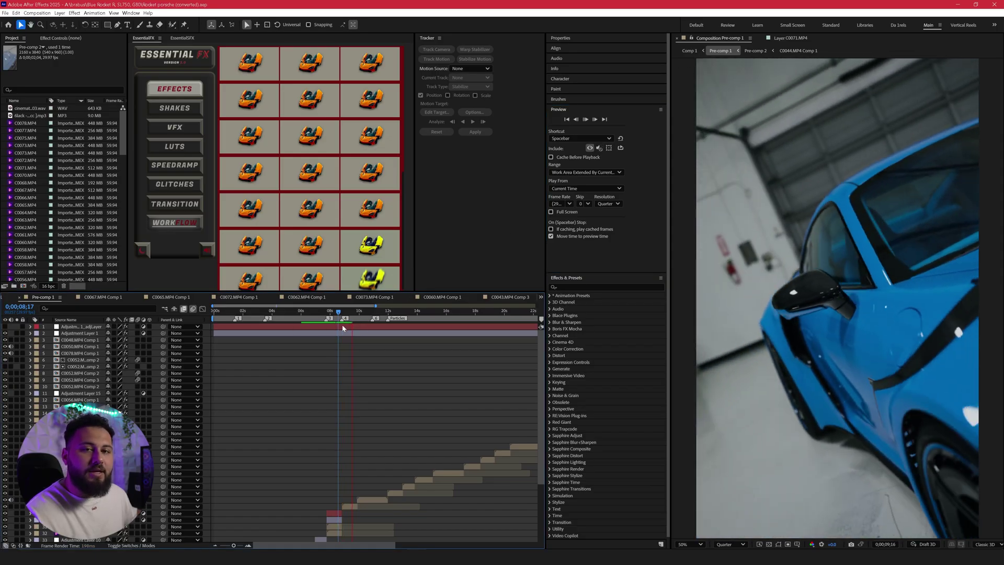
{"action": "key", "text": "space"}
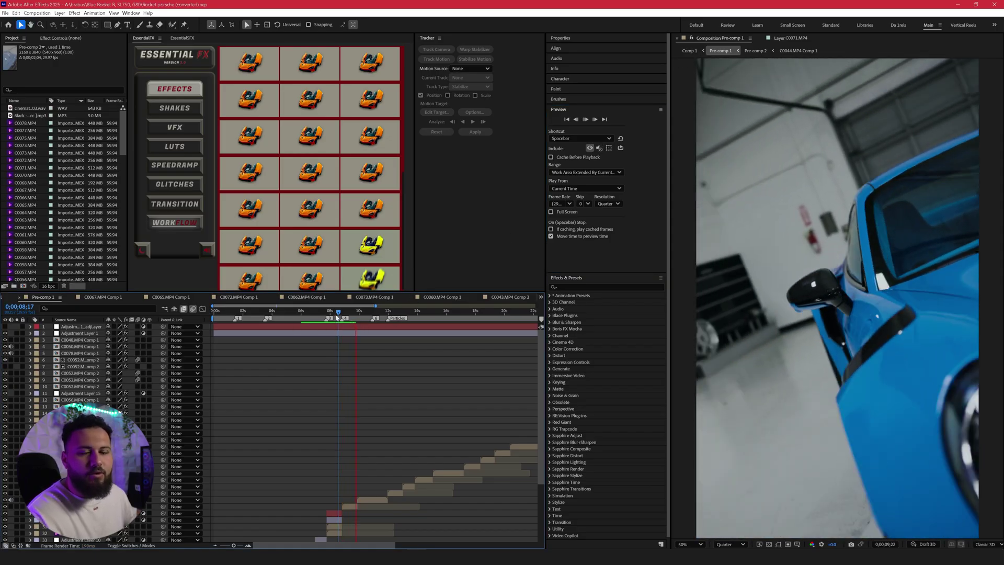
{"action": "left_click", "coordinate": [312, 316]}
{"action": "key", "text": "minus"}
{"action": "key", "text": "minus"}
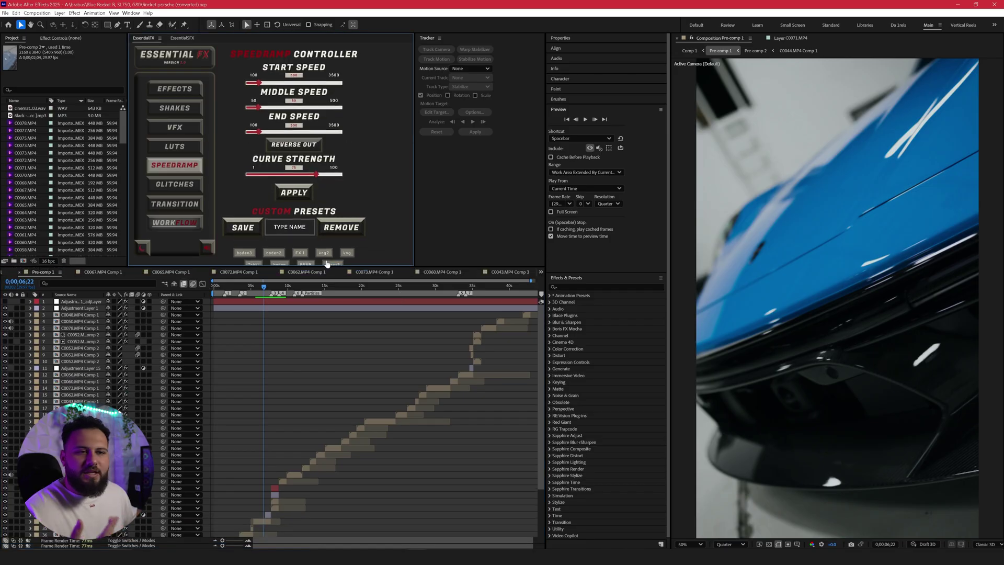
Scrub Pre-comp 1 to around 18 seconds and select the clip under the playhead
{"action": "left_click", "coordinate": [270, 280]}
{"action": "scroll", "coordinate": [267, 315], "scroll_direction": "down", "scroll_amount": 1}
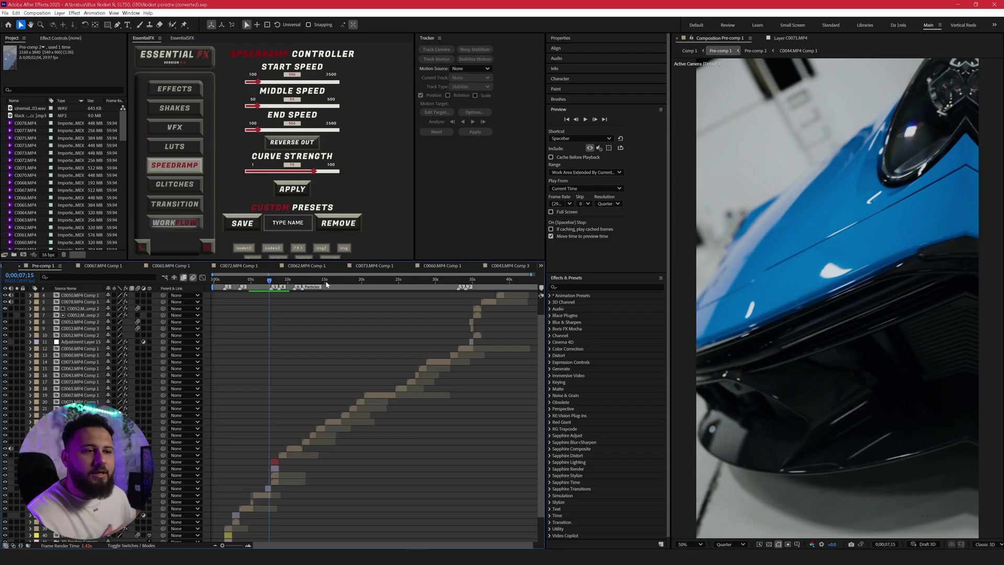
{"action": "left_click_drag", "start_coordinate": [340, 279], "coordinate": [366, 279]}
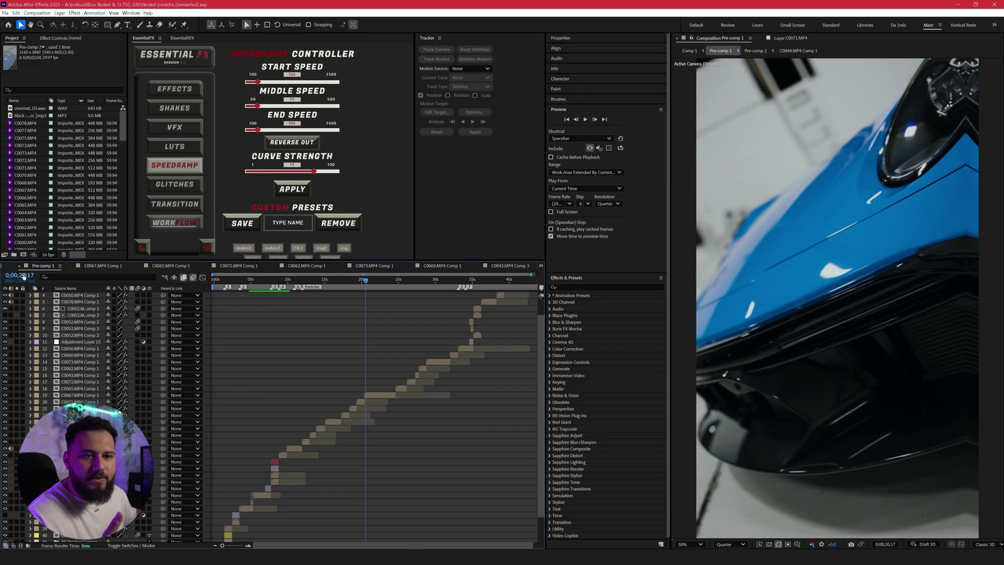
{"action": "mouse_move", "coordinate": [24, 276]}
{"action": "left_mouse_down"}
{"action": "mouse_move", "coordinate": [3, 287]}
{"action": "mouse_move", "coordinate": [8, 274]}
{"action": "left_mouse_up"}
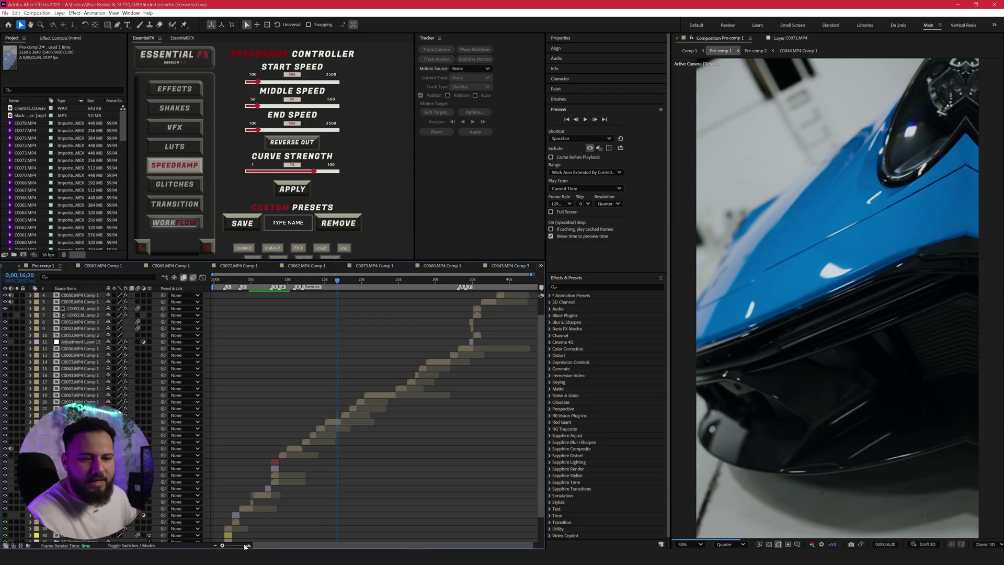
{"action": "left_click", "coordinate": [247, 545]}
Zoom the timeline in, set the time to 0;00;16;17, and bring up the clip's layer menu
{"action": "left_click", "coordinate": [336, 421]}
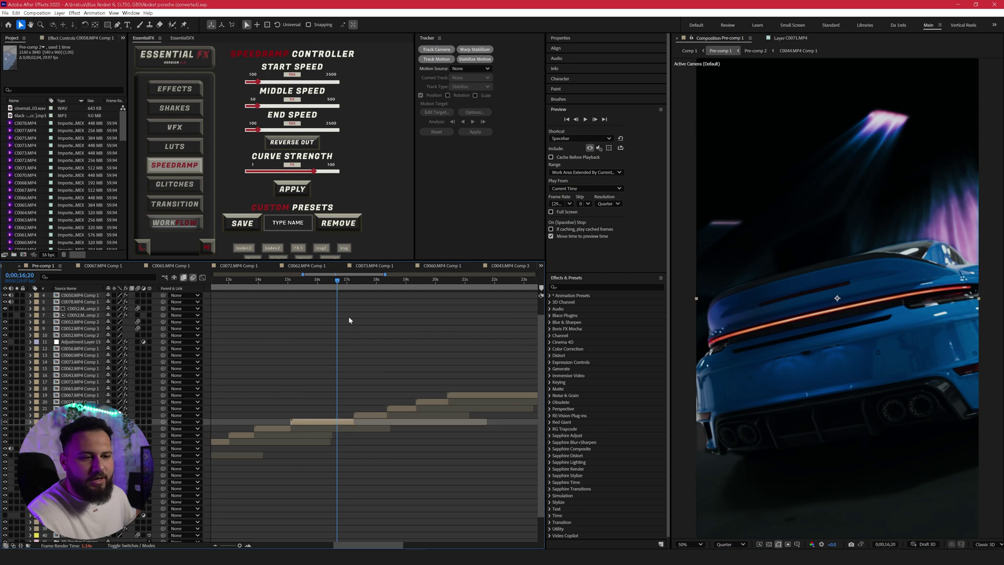
{"action": "scroll", "coordinate": [336, 281], "scroll_direction": "left", "scroll_amount": 2}
{"action": "left_click", "coordinate": [342, 281]}
{"action": "left_click_drag", "start_coordinate": [343, 281], "coordinate": [351, 281]}
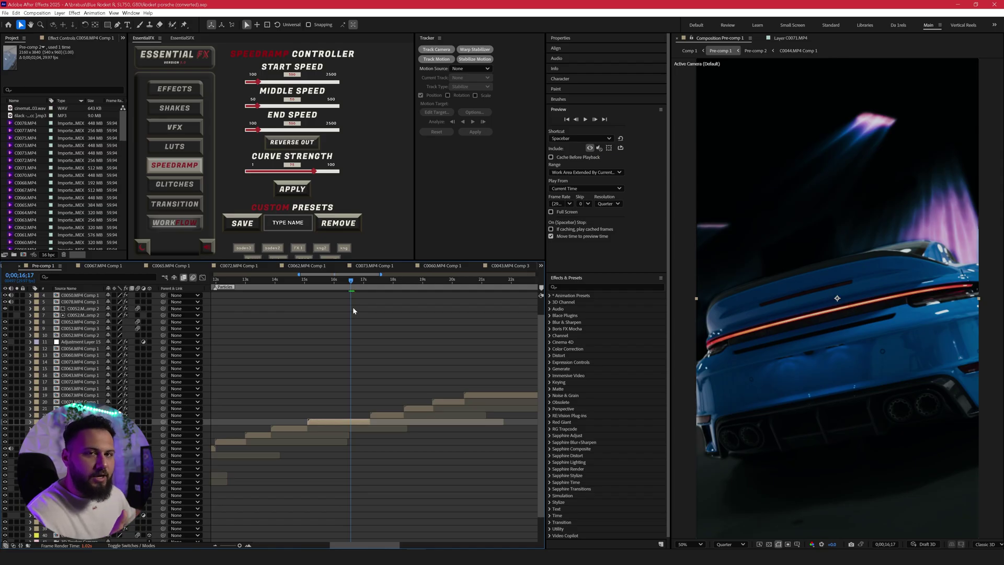
{"action": "right_click", "coordinate": [345, 423]}
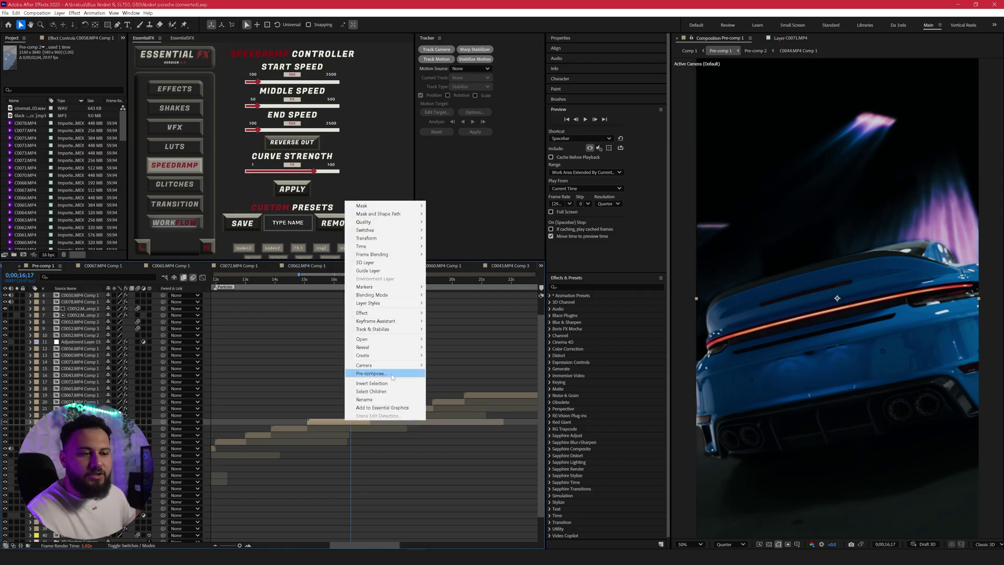
Pre-compose the clip with Move all attributes, opening the new composition
{"action": "left_click", "coordinate": [366, 373]}
{"action": "left_click", "coordinate": [477, 322]}
{"action": "left_click", "coordinate": [434, 281]}
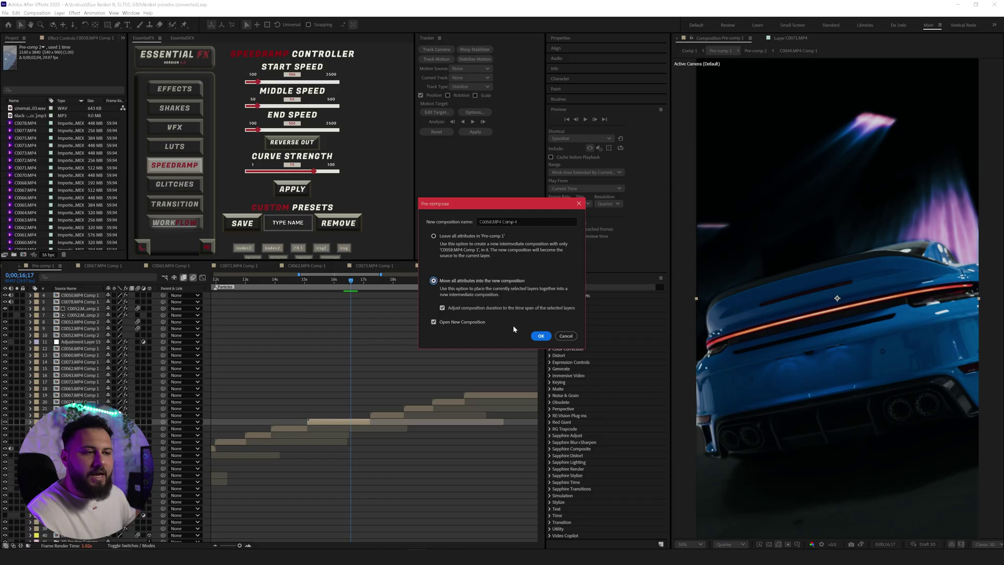
{"action": "left_click", "coordinate": [541, 335]}
Queue the new comp for pre-rendering and delete Pre-comp 2 from the Render Queue
{"action": "left_click", "coordinate": [36, 12]}
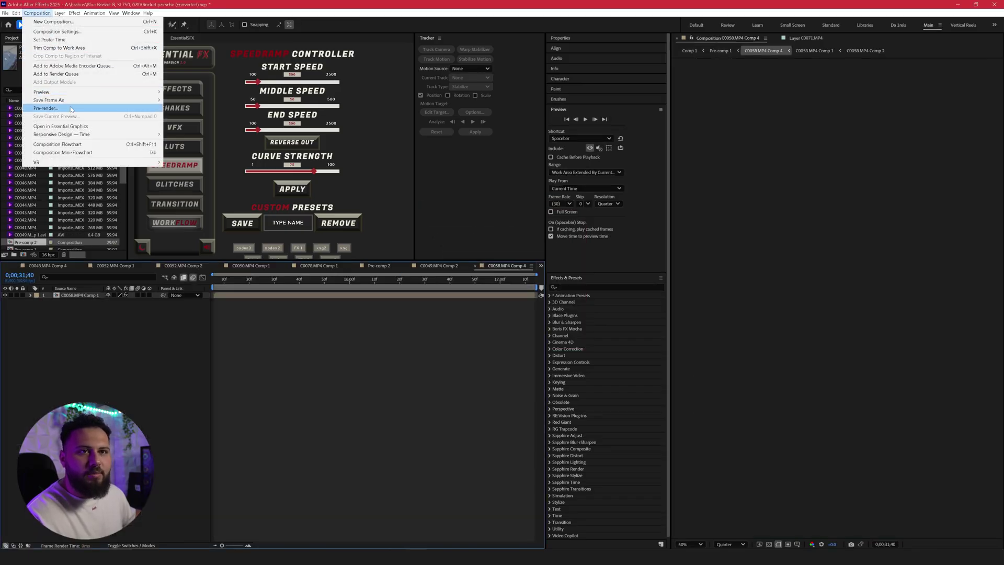
{"action": "left_click", "coordinate": [56, 73]}
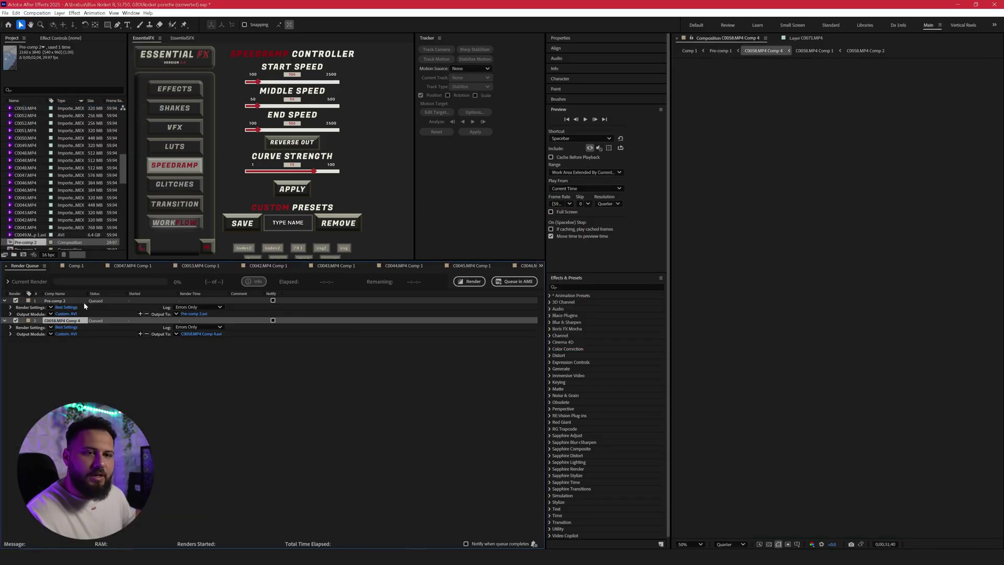
{"action": "left_click", "coordinate": [79, 303]}
{"action": "key", "text": "Delete"}
Reopen Pre-comp 1 from the Comp 1 timeline and clear the layer selection
{"action": "left_click", "coordinate": [76, 265]}
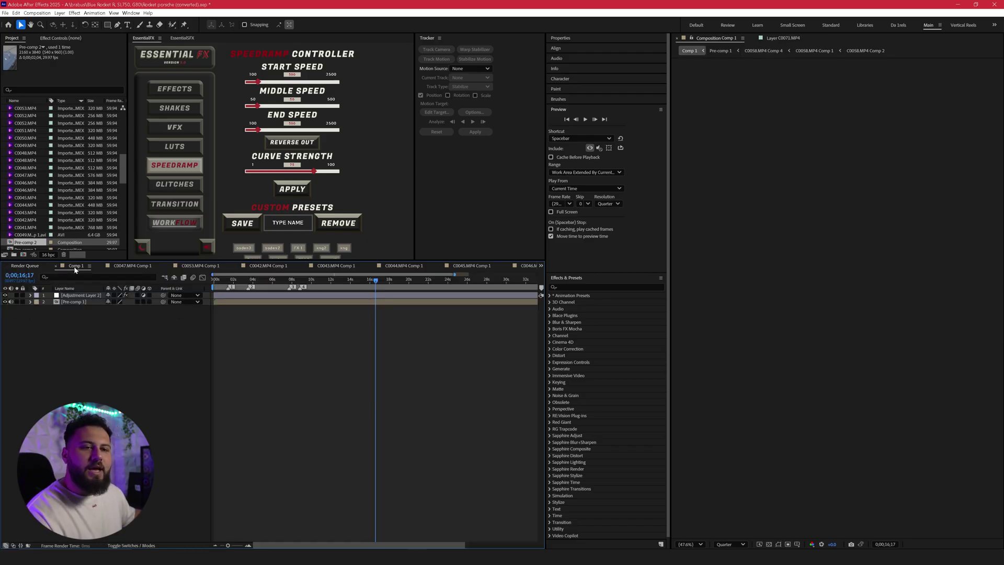
{"action": "double_click", "coordinate": [299, 301]}
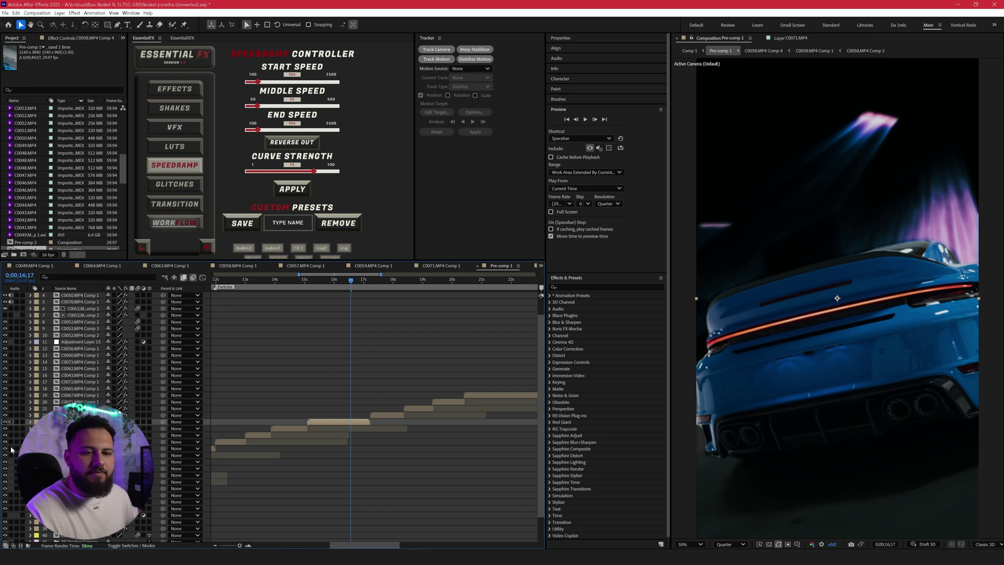
{"action": "left_click", "coordinate": [379, 349]}
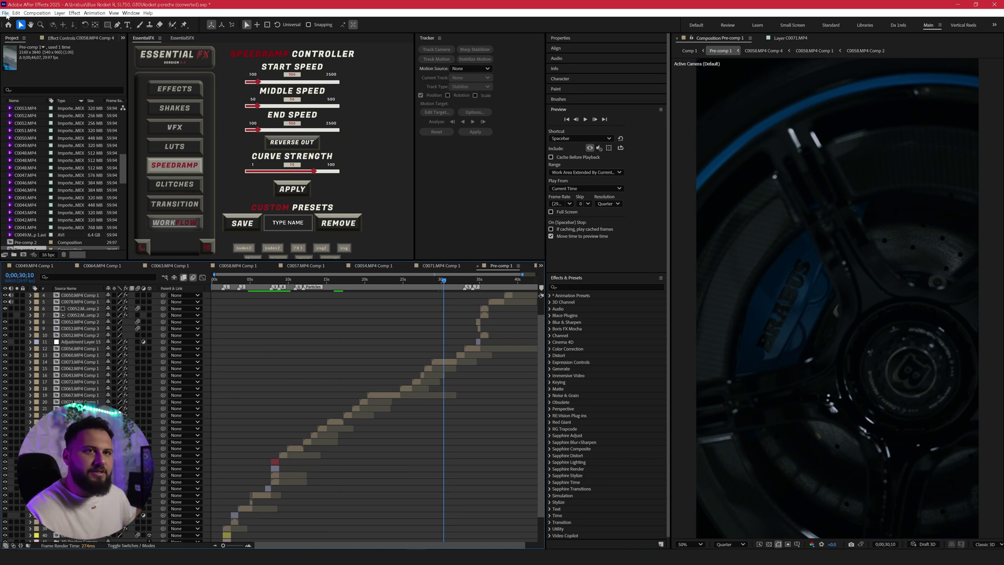
{"action": "left_click", "coordinate": [5, 13]}
{"action": "mouse_move", "coordinate": [30, 46]}
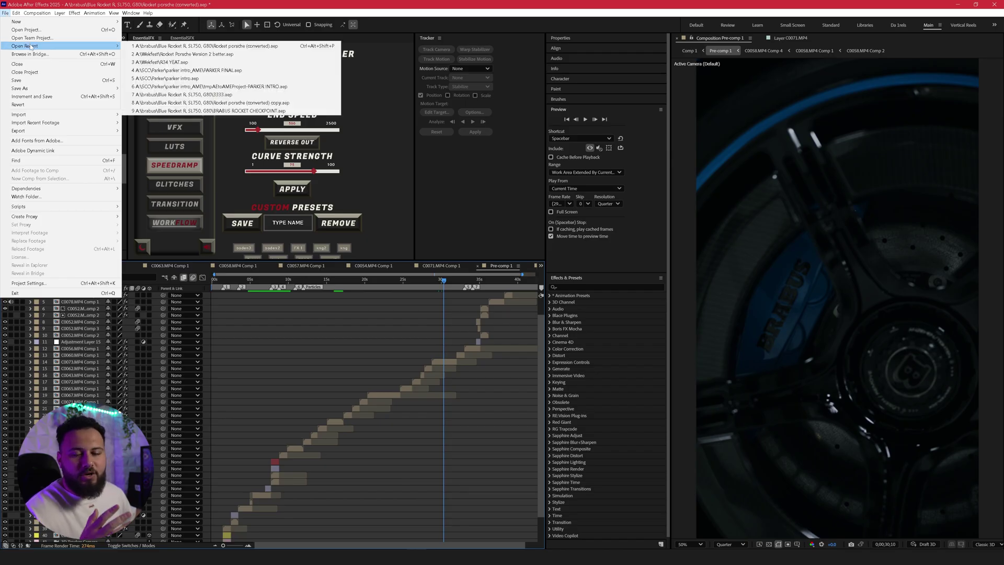
{"action": "mouse_move", "coordinate": [51, 90]}
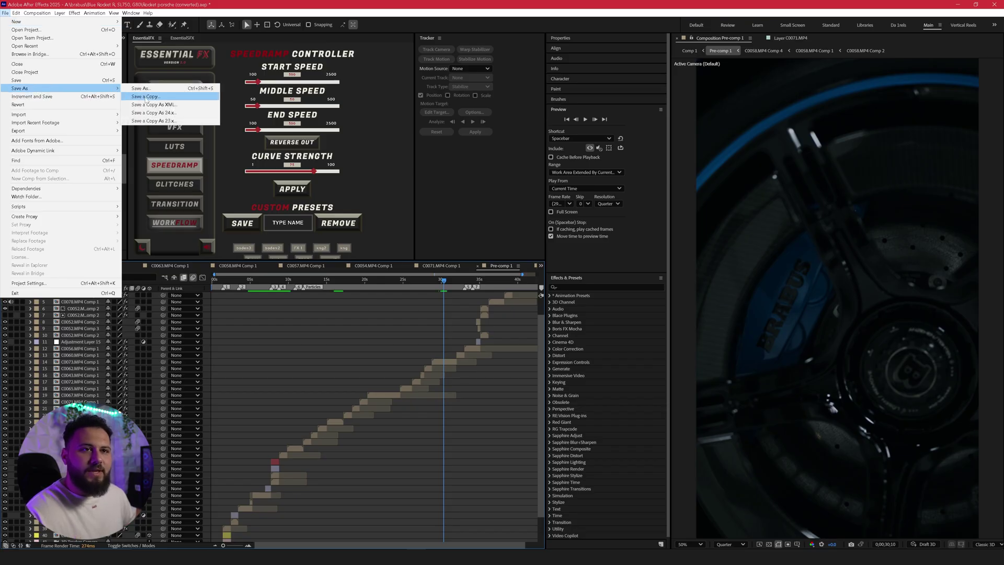
{"action": "left_click", "coordinate": [146, 98]}
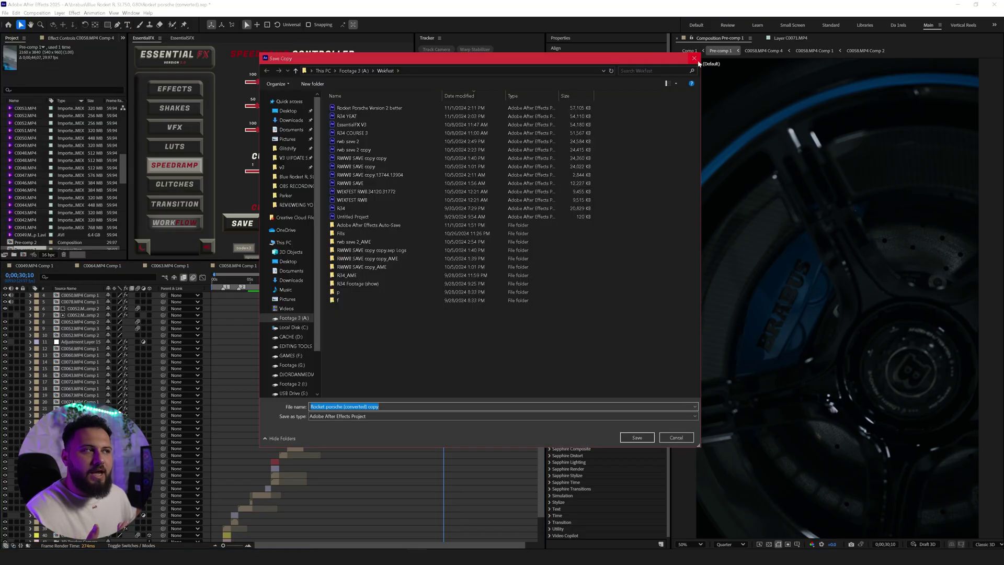
{"action": "left_click", "coordinate": [696, 59]}
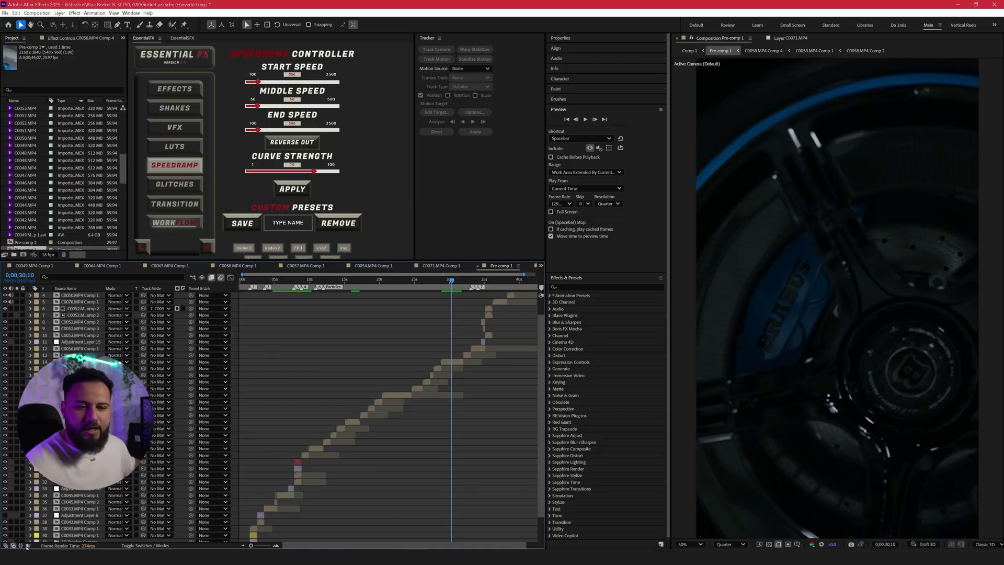
Turn on layer render times and inspect the C0049.MP4 Comp 1 layer near 8 seconds
{"action": "left_click", "coordinate": [28, 546]}
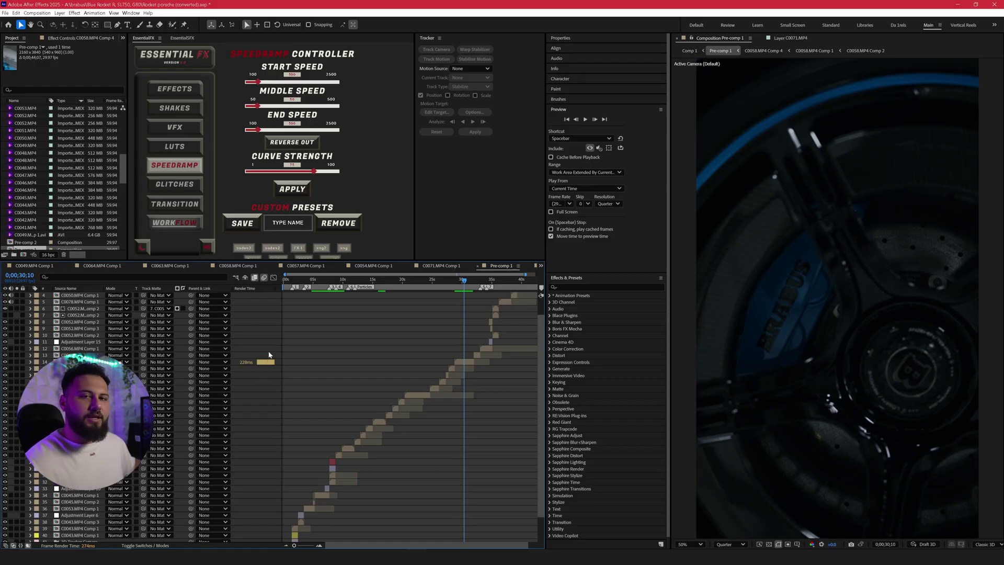
{"action": "left_click_drag", "start_coordinate": [428, 285], "coordinate": [333, 297]}
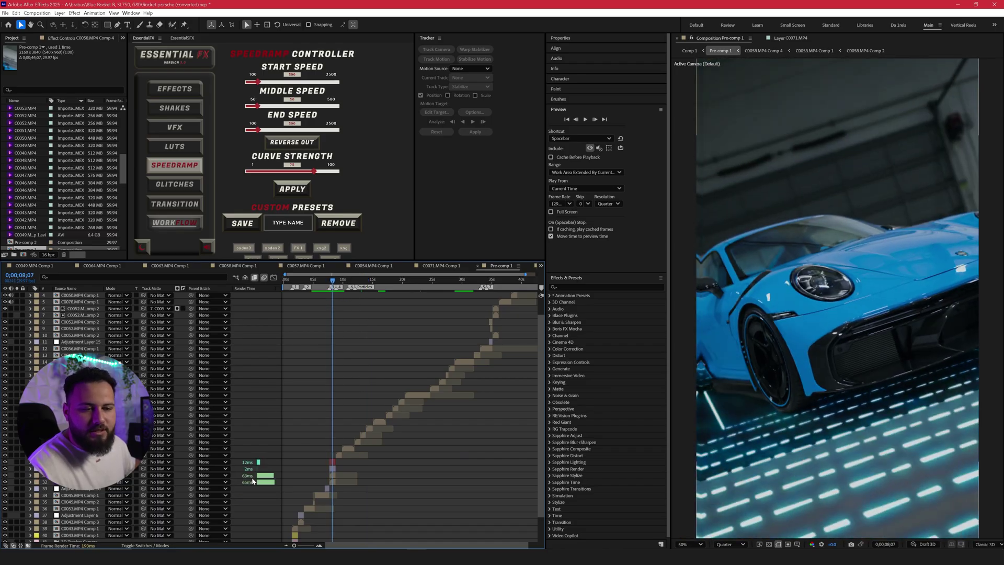
{"action": "left_click", "coordinate": [334, 477]}
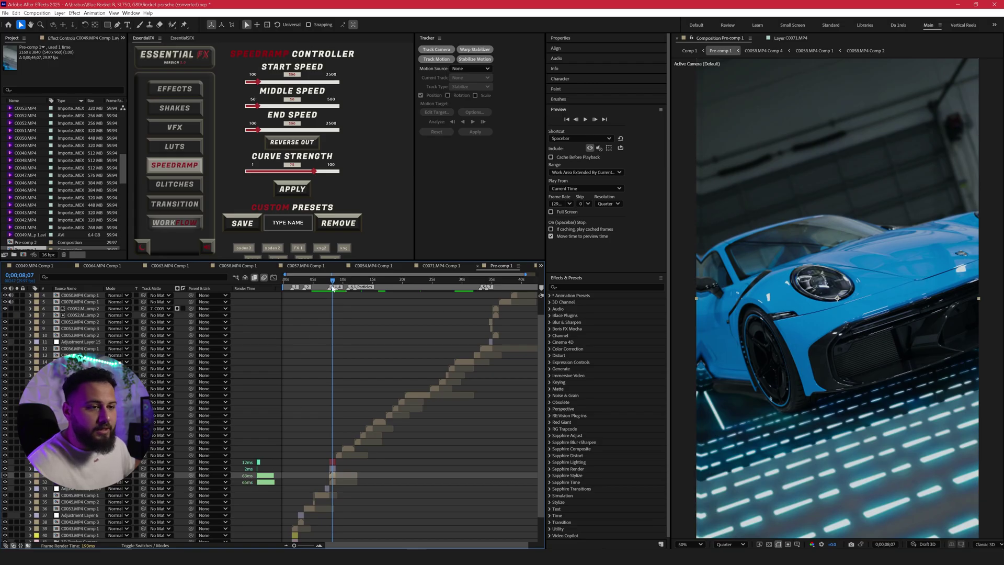
Step through frames near 8 seconds, inspect the C0045.MP4 Comp 1 layer, and play the preview
{"action": "left_click_drag", "start_coordinate": [332, 282], "coordinate": [434, 282]}
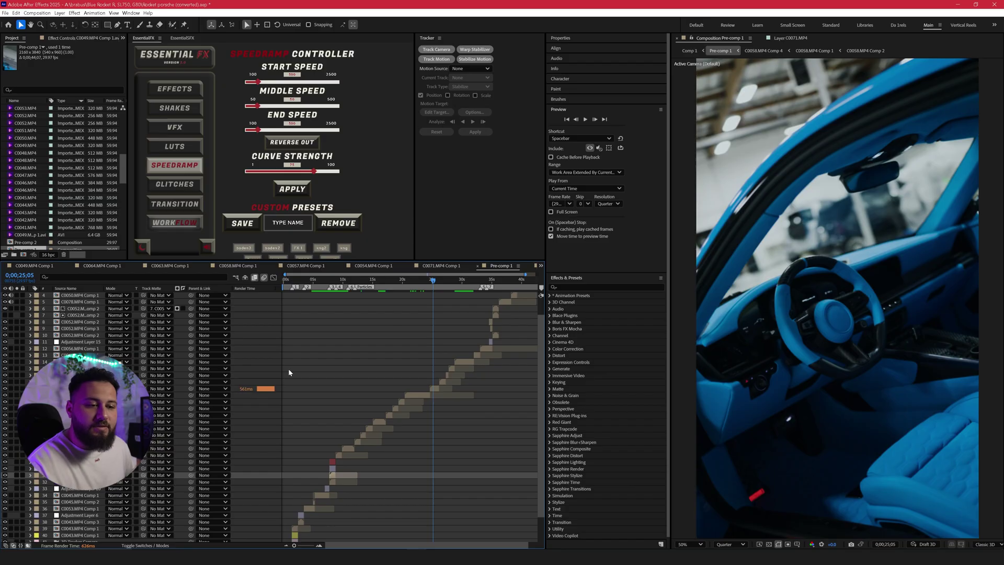
{"action": "left_click_drag", "start_coordinate": [432, 283], "coordinate": [320, 329]}
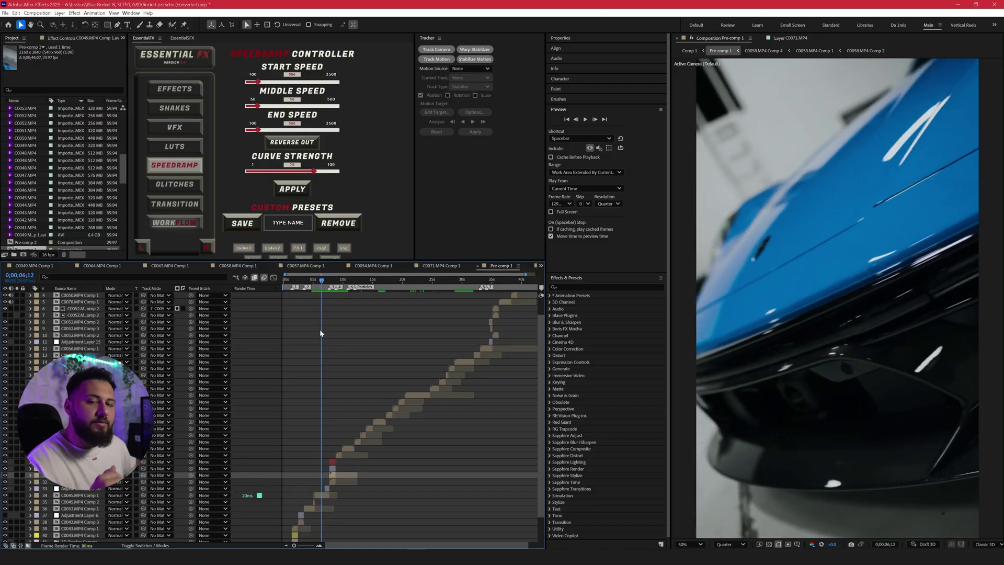
{"action": "left_click", "coordinate": [324, 495]}
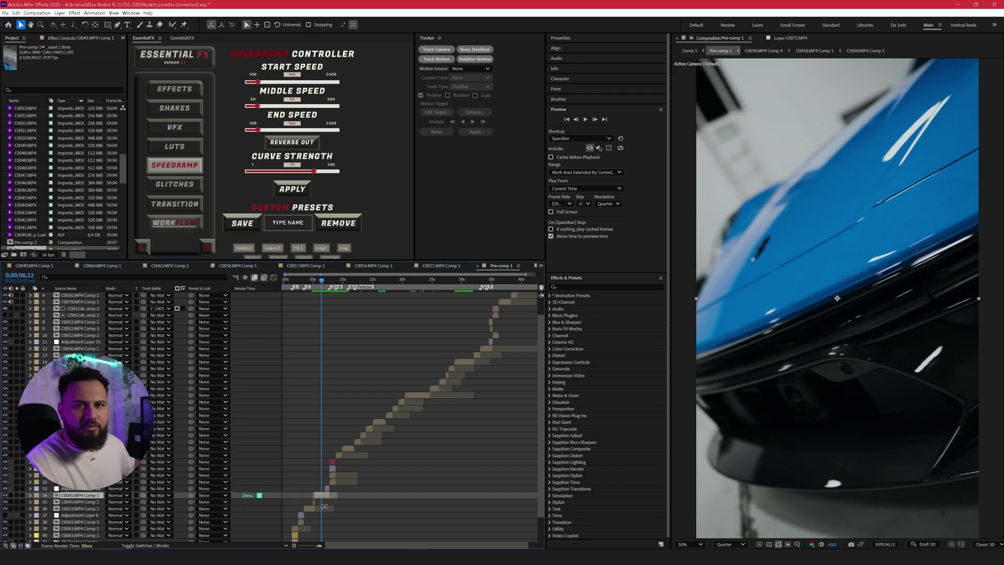
{"action": "key", "text": "space"}
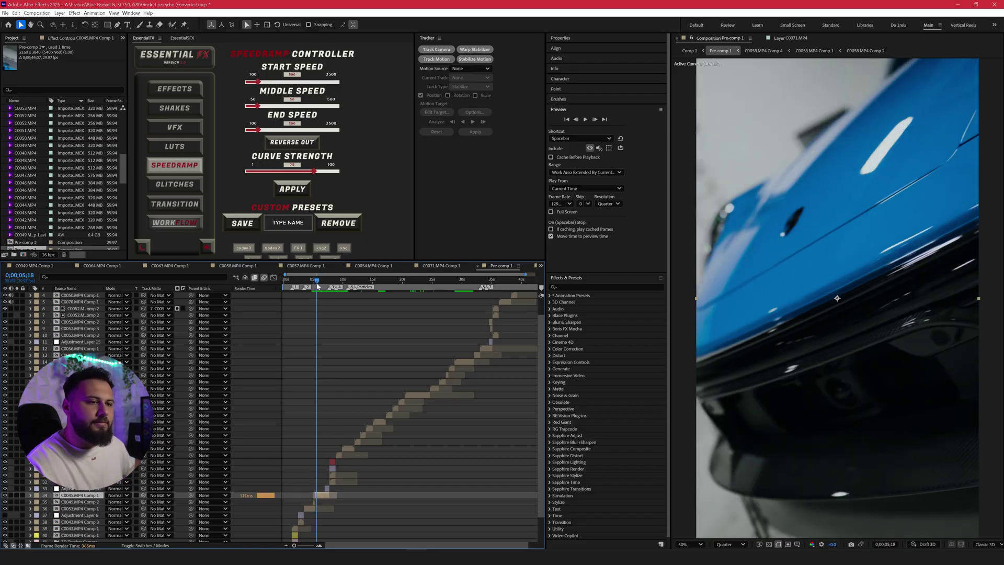